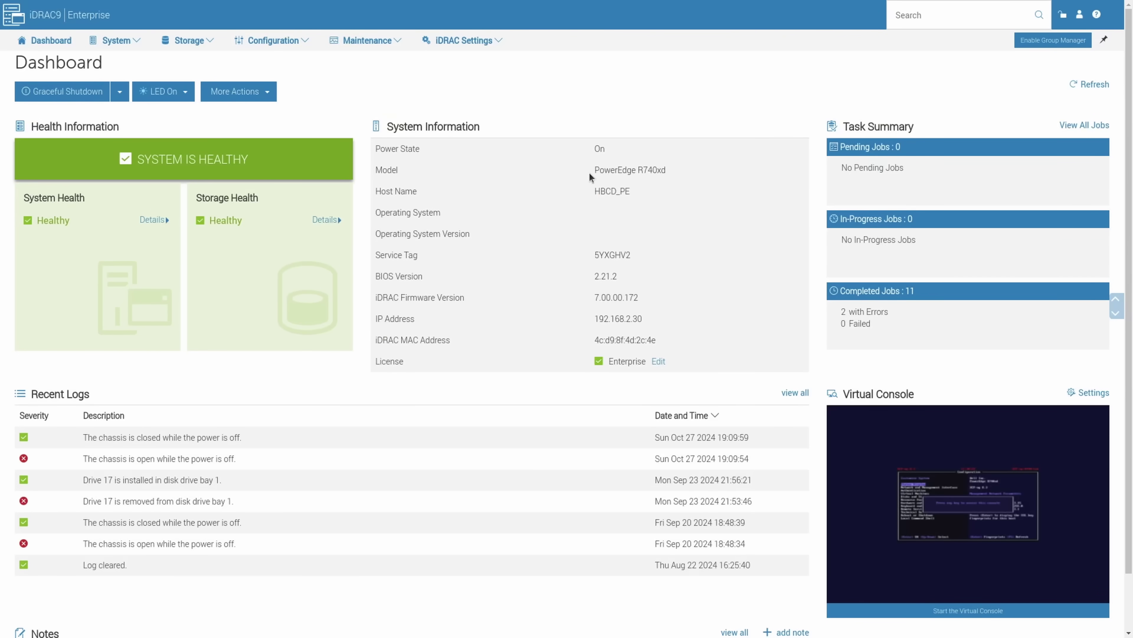
Highlight the Model value 'PowerEdge R740xd' in the dashboard's System Information.
left_click_drag(589, 174, 666, 177)
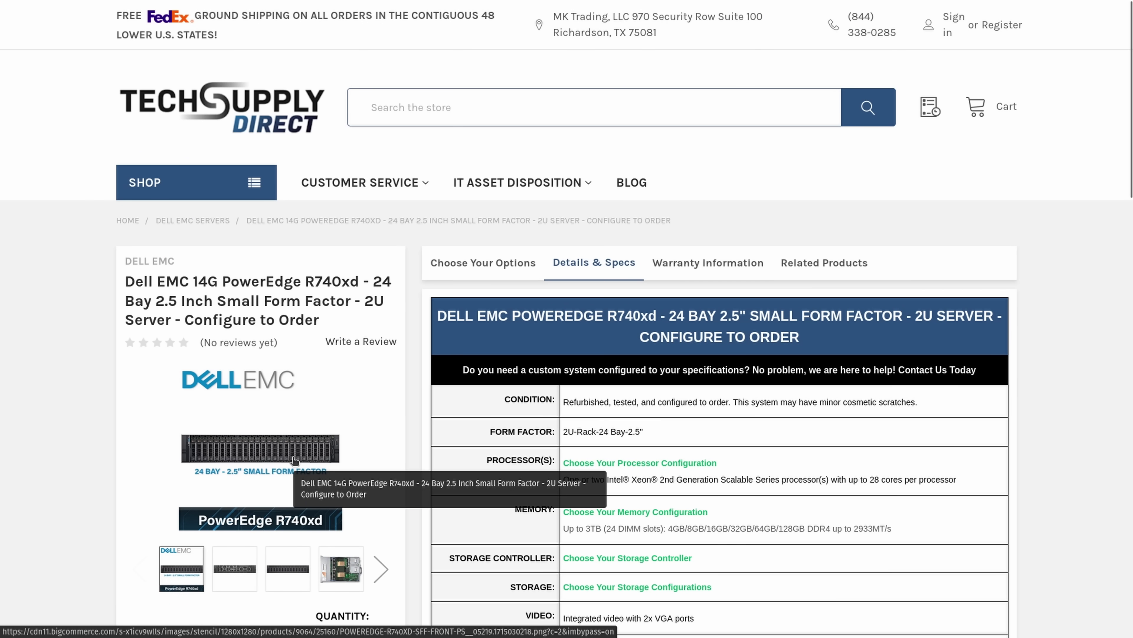
Enlarge the R740xd product photo and advance four images to the server's rear view.
left_click(322, 451)
left_click(1100, 324)
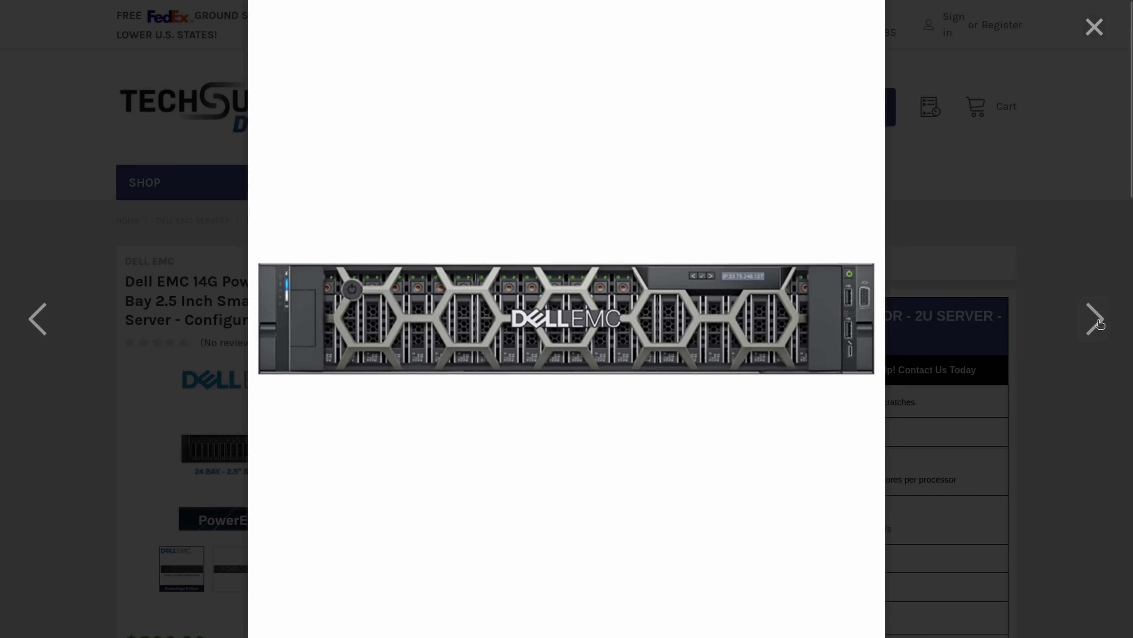
left_click(1100, 325)
left_click(1100, 325)
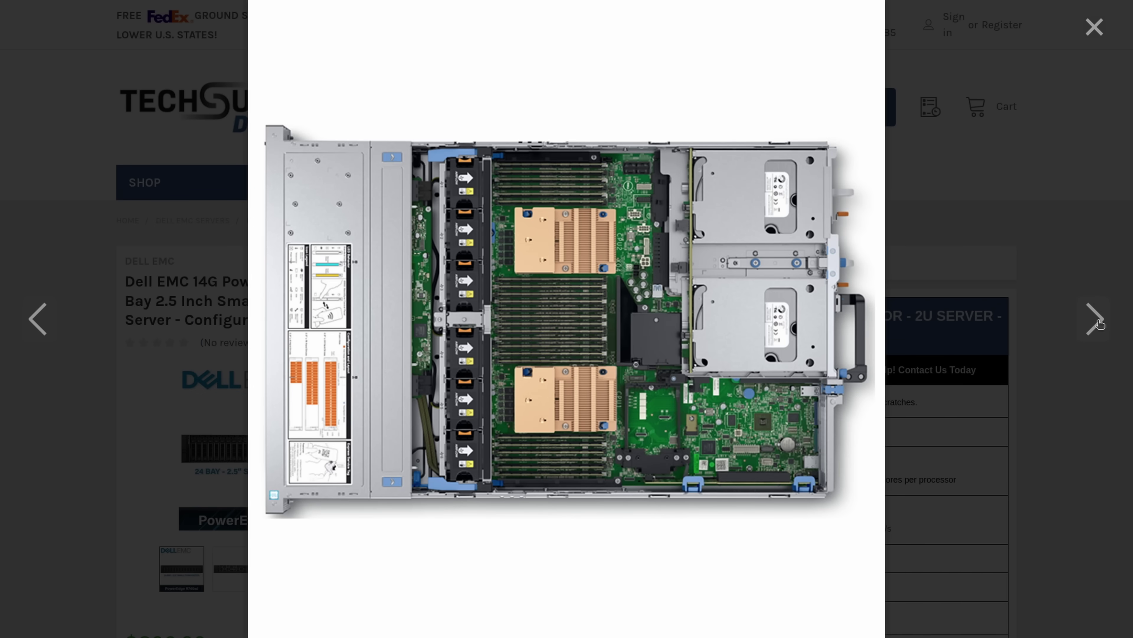
left_click(1100, 324)
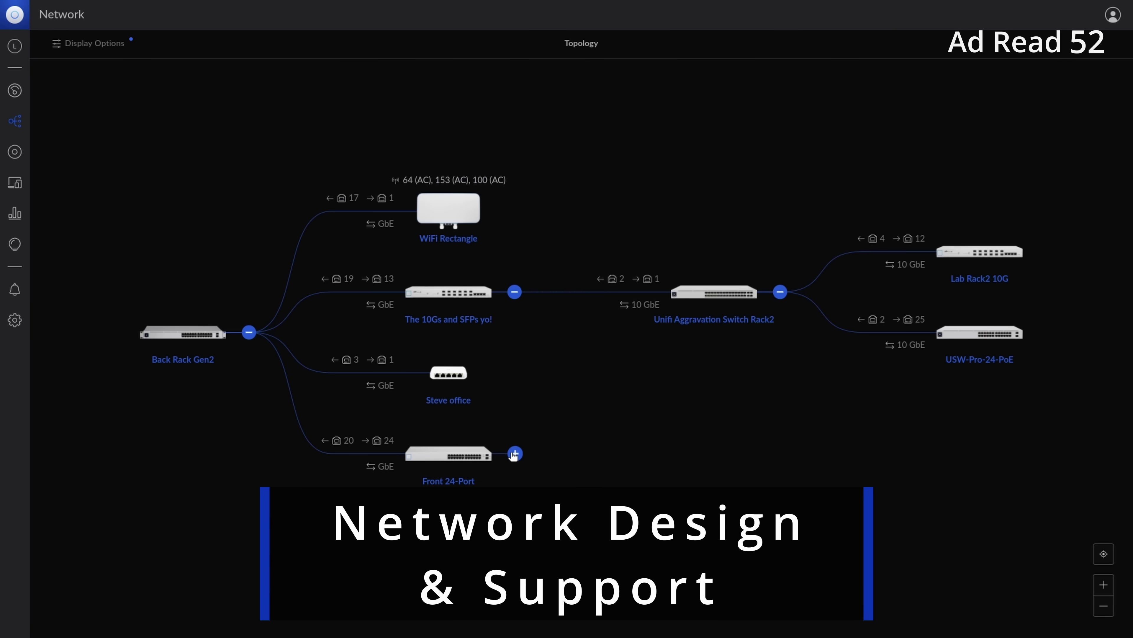
Expand Front 24-Port's devices in UniFi, then step WIN10LAB's NinjaRMM details through Memory, Disk Volume, Network Adapters to Open Ports.
left_click(514, 453)
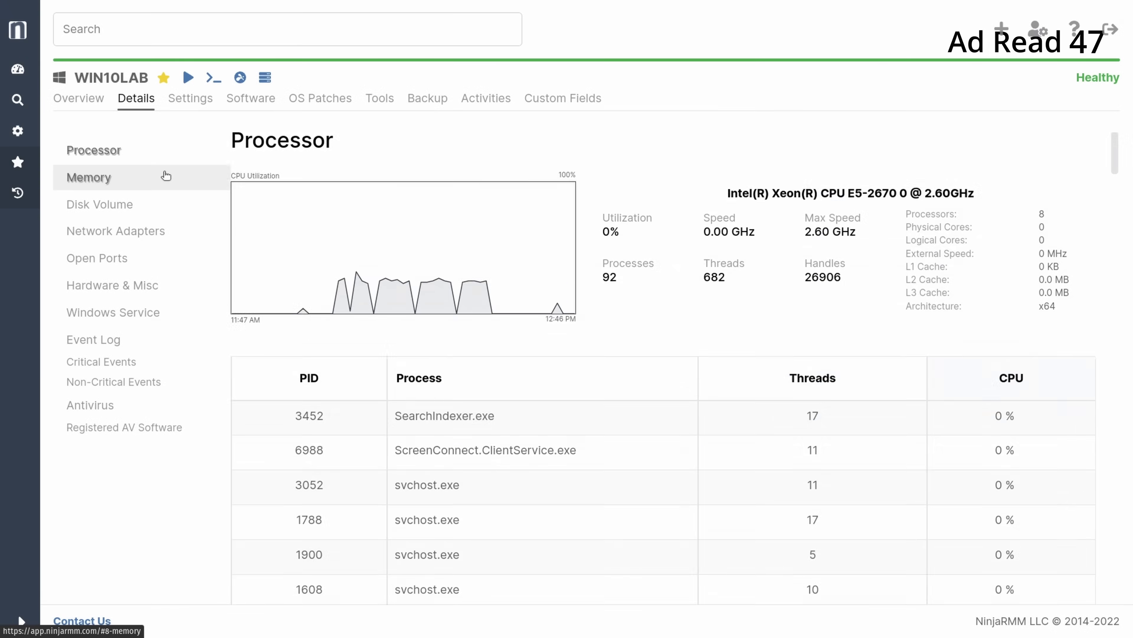
left_click(162, 177)
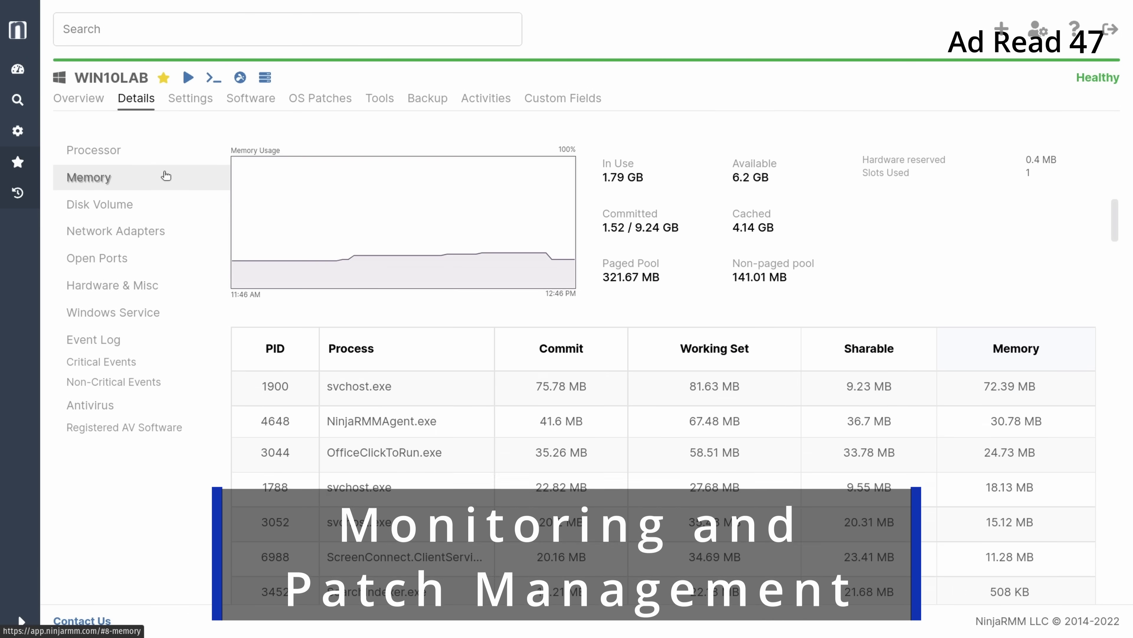
left_click(153, 205)
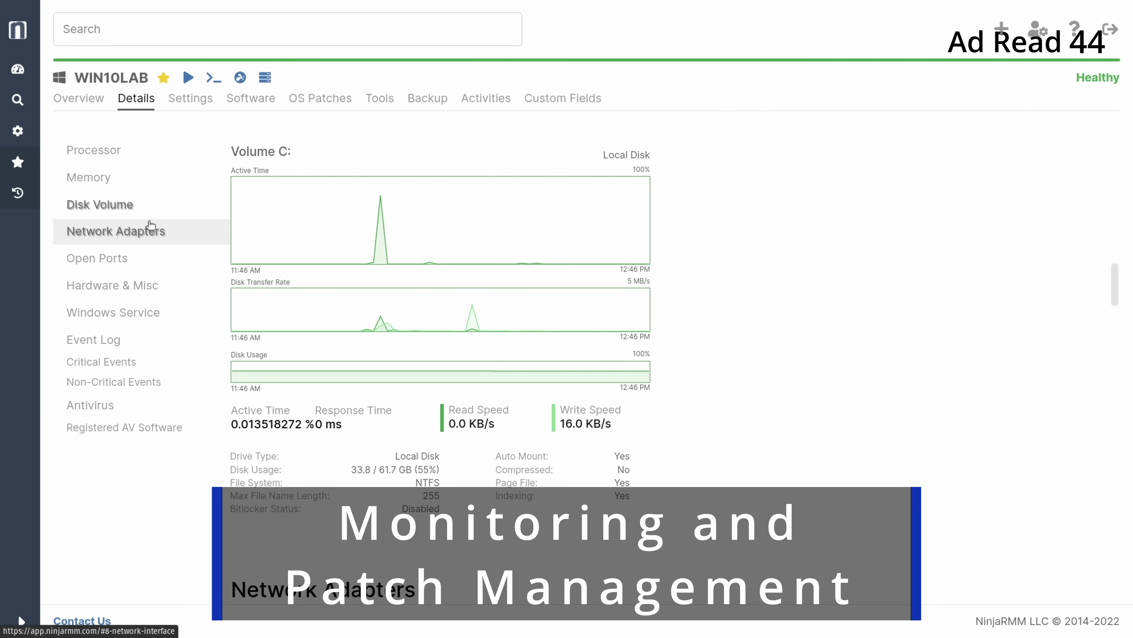
left_click(151, 224)
left_click(150, 257)
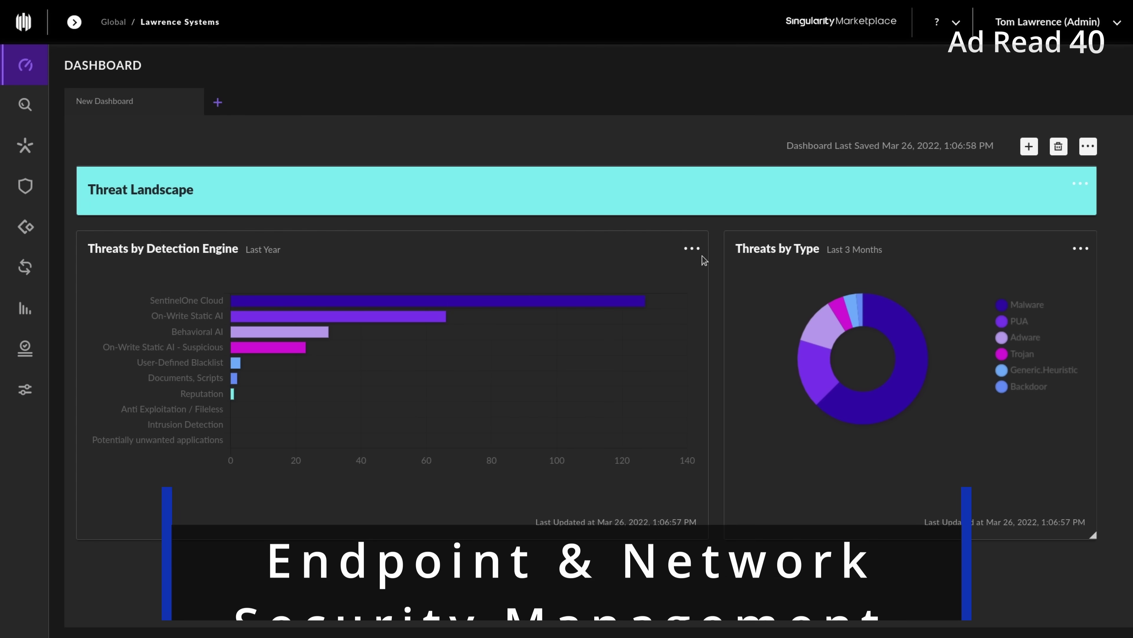
mouse_move(498, 298)
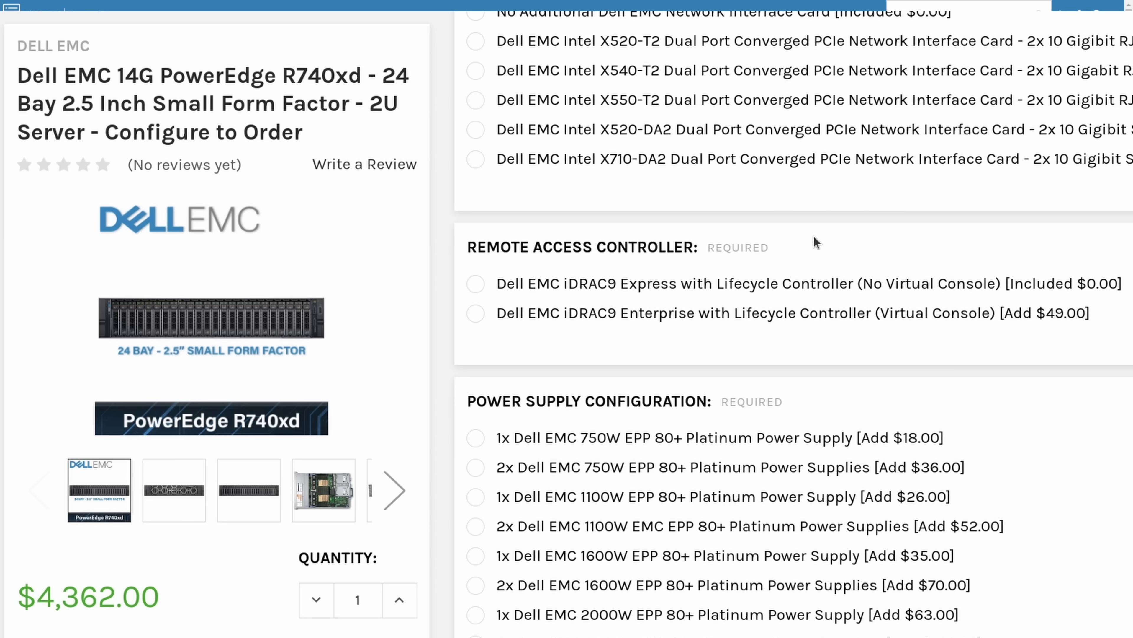
Choose iDRAC9 Enterprise with Lifecycle Controller and highlight its $49.00 add-on price.
left_click(476, 313)
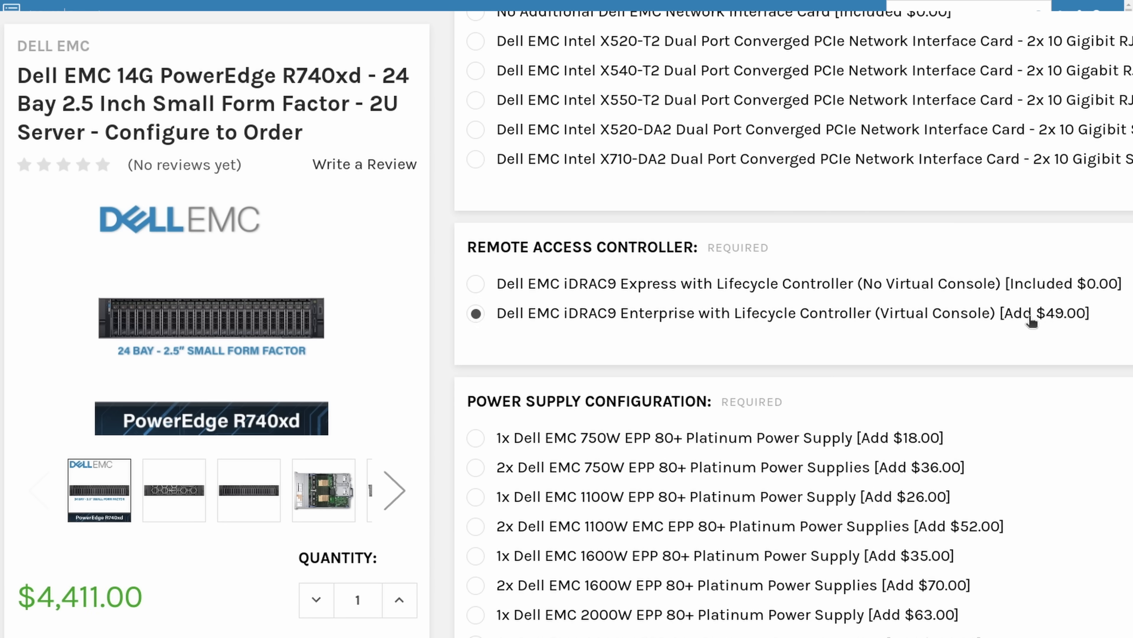
left_click_drag(999, 325, 1127, 328)
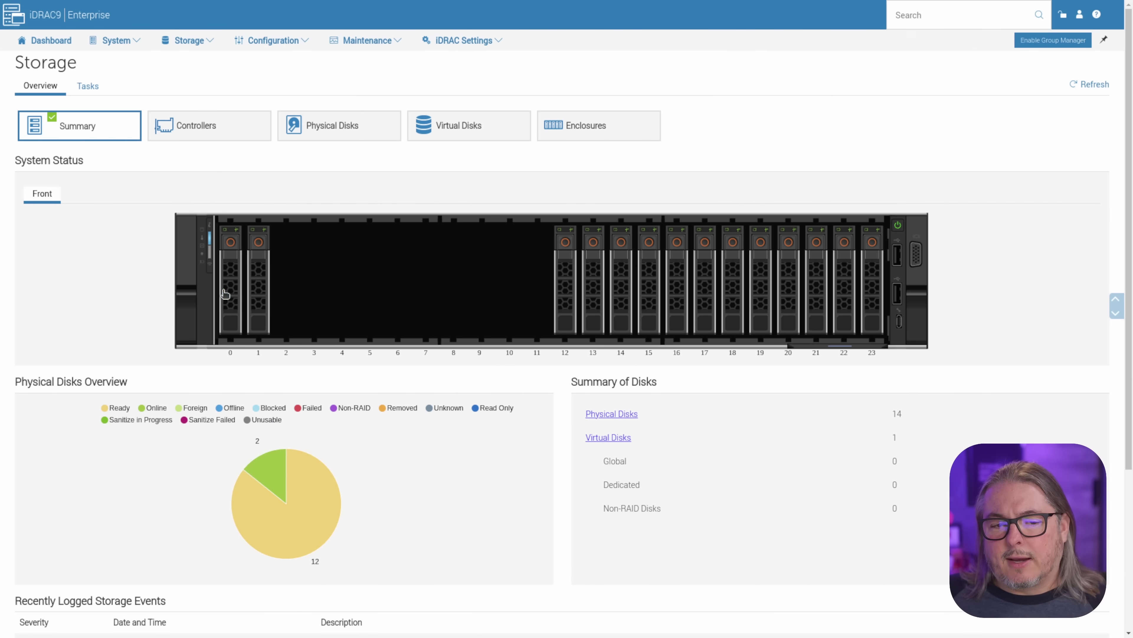
Show the Virtual Disks list and expand OS_Drive, the 446.63 GB RAID-1 SSD.
mouse_move(257, 301)
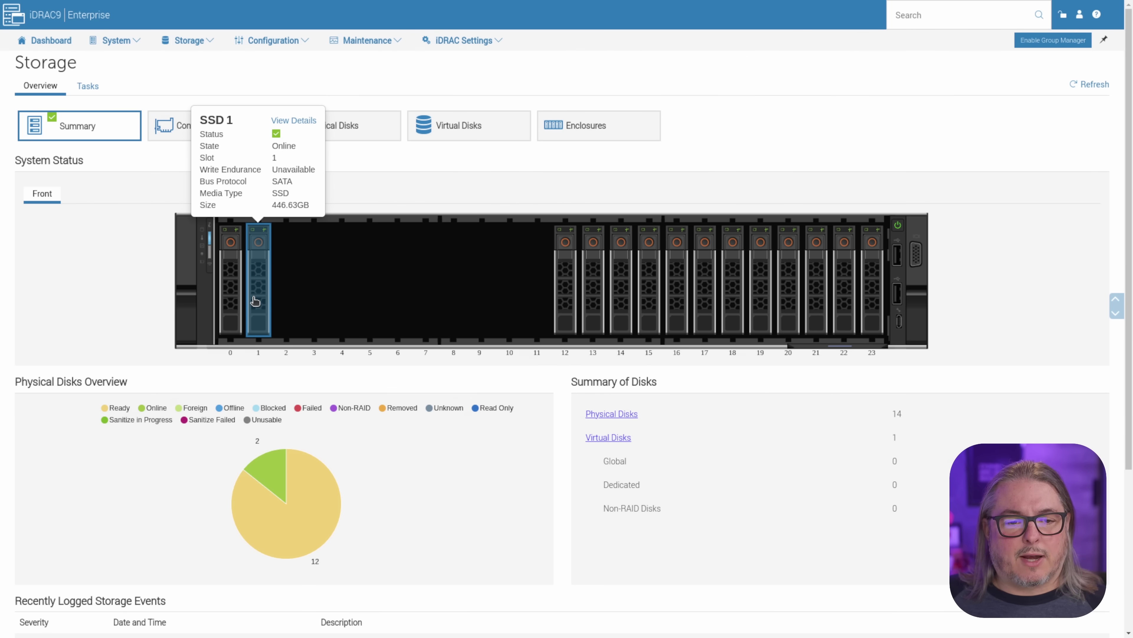
left_click(504, 127)
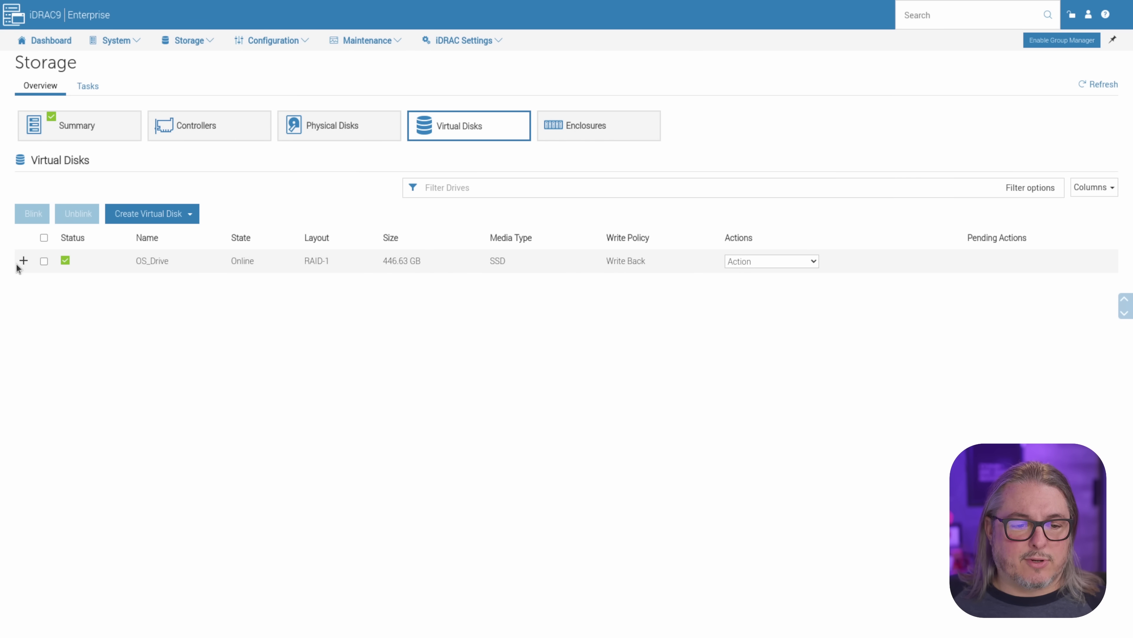
left_click(24, 260)
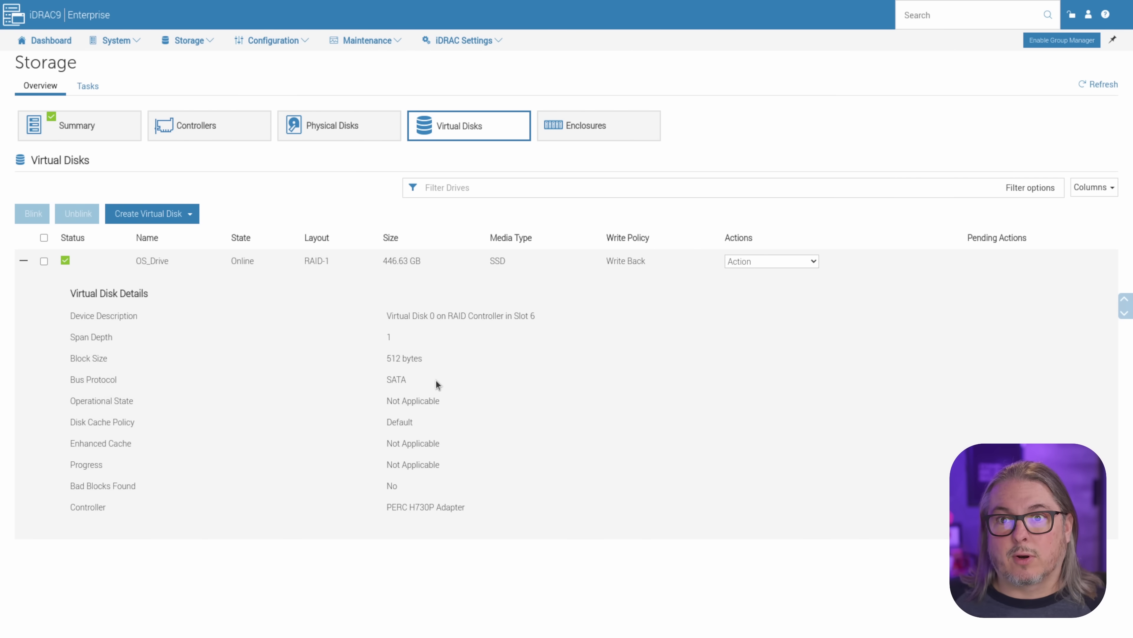
Go to page 2 of the Physical Disks list and expand Solid State Disk 0:1:0's details.
left_click(332, 129)
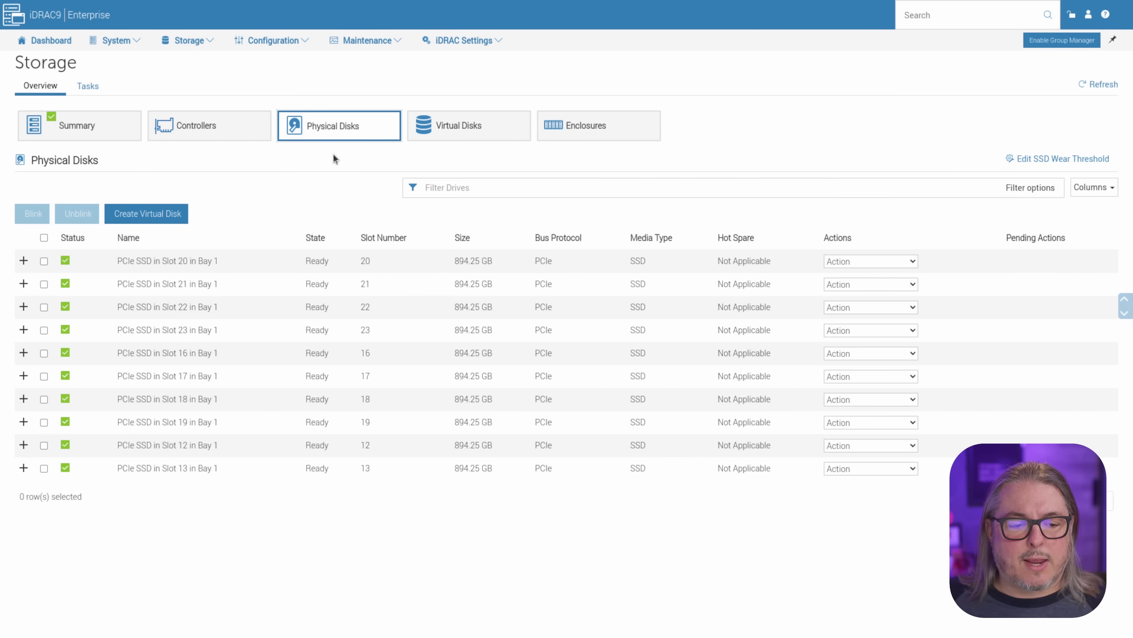
left_click(1104, 497)
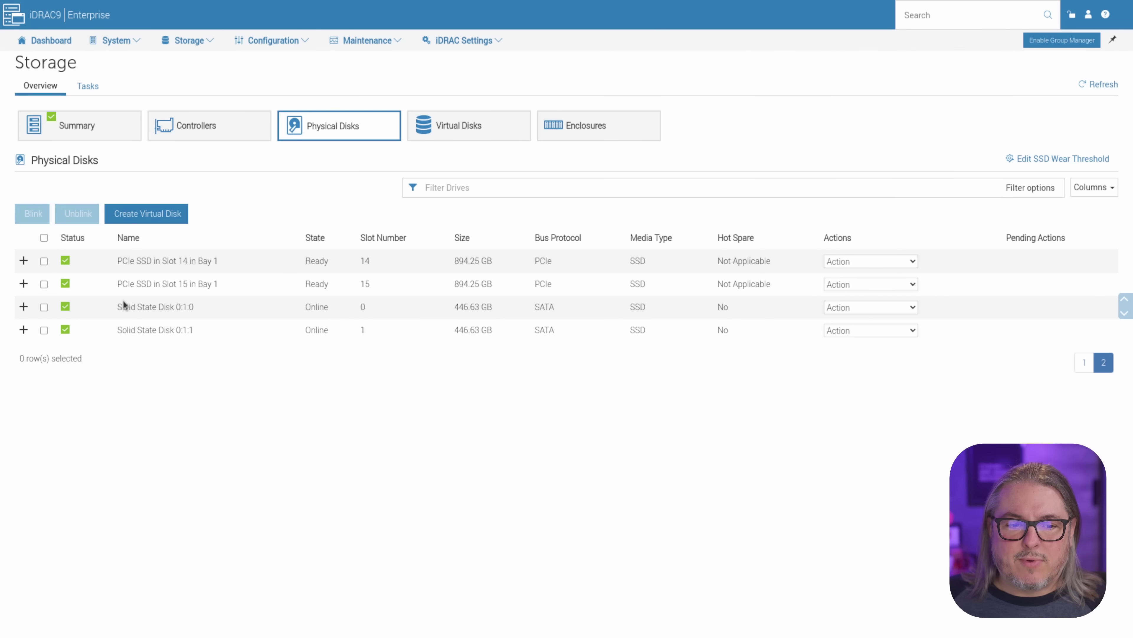
left_click(29, 308)
scroll(383, 407, "down", 8)
scroll(383, 407, "up", 8)
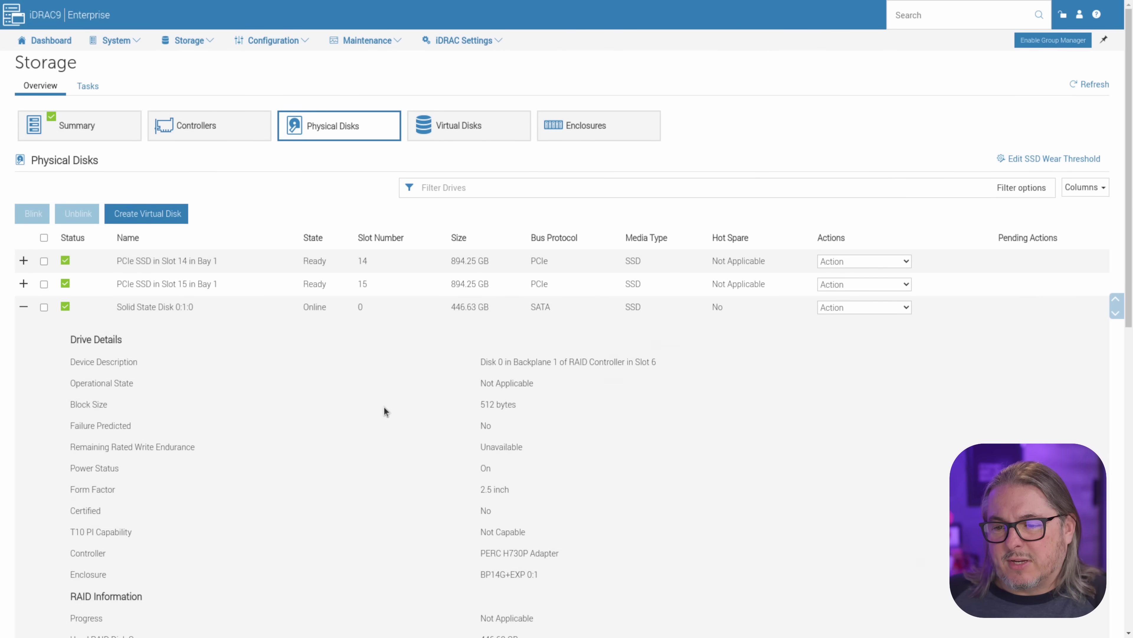
Open and close Solid State Disk 0:1:0's Action dropdown without choosing anything, reviewing its details.
left_click(901, 307)
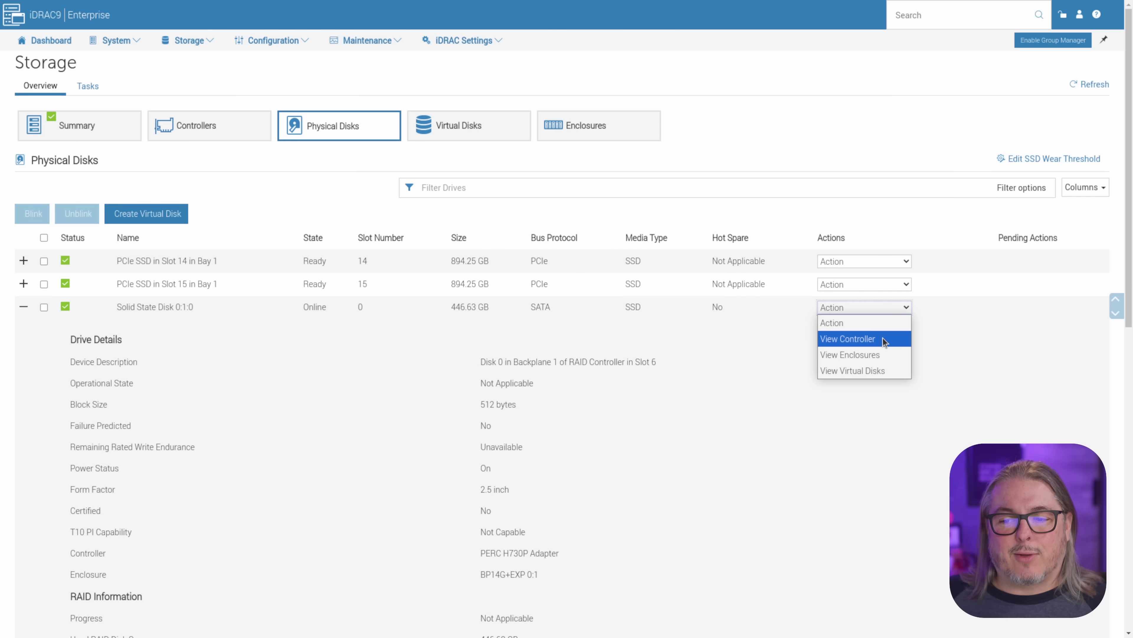
left_click(617, 401)
scroll(605, 394, "down", 10)
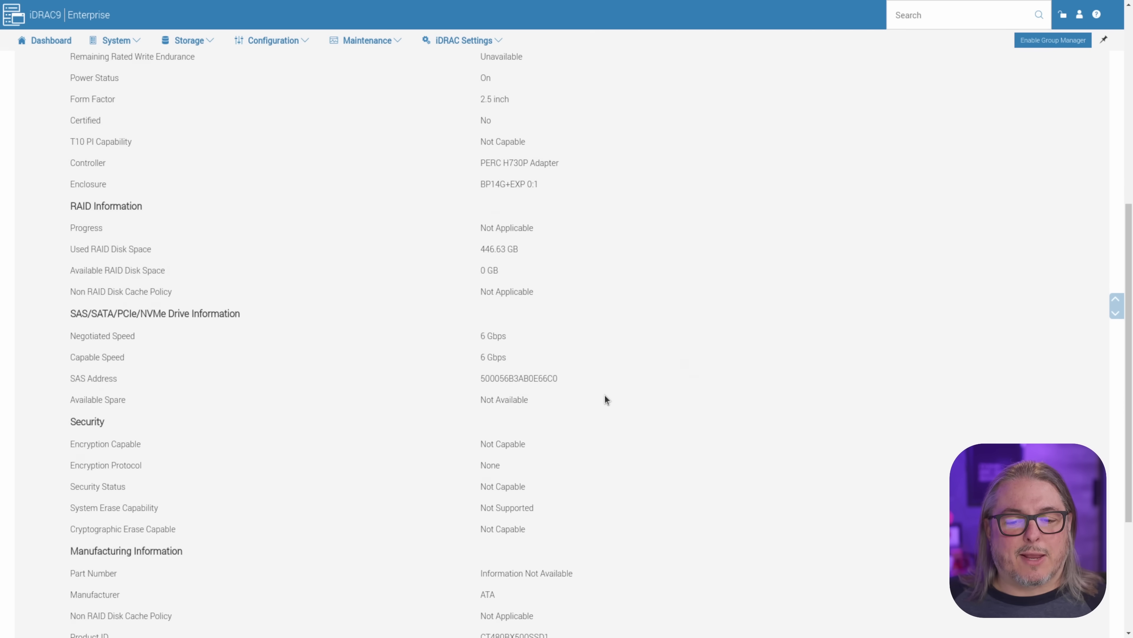
scroll(604, 394, "up", 10)
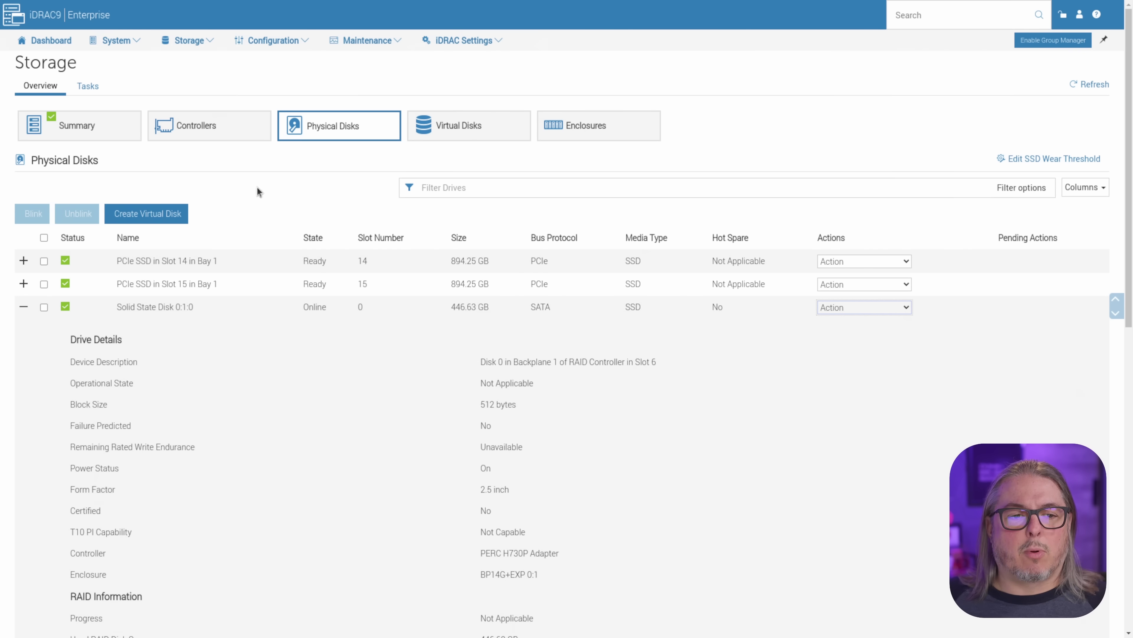
left_click(119, 44)
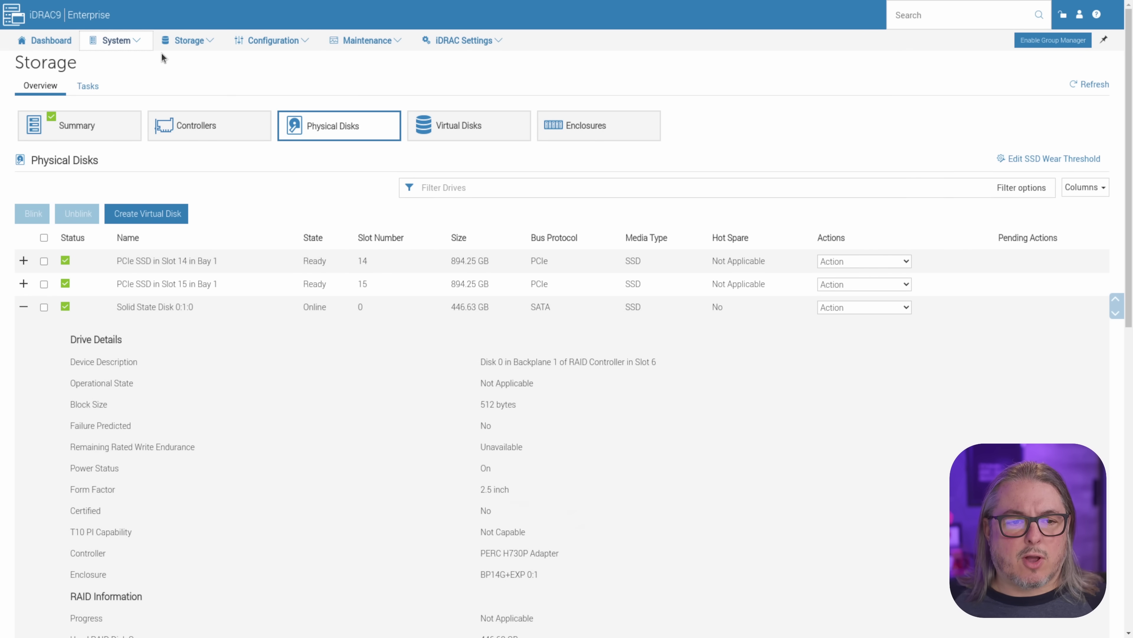
Launch the virtual console from the dashboard and move to Disks and Storage Repositories in XCP-ng.
left_click(43, 41)
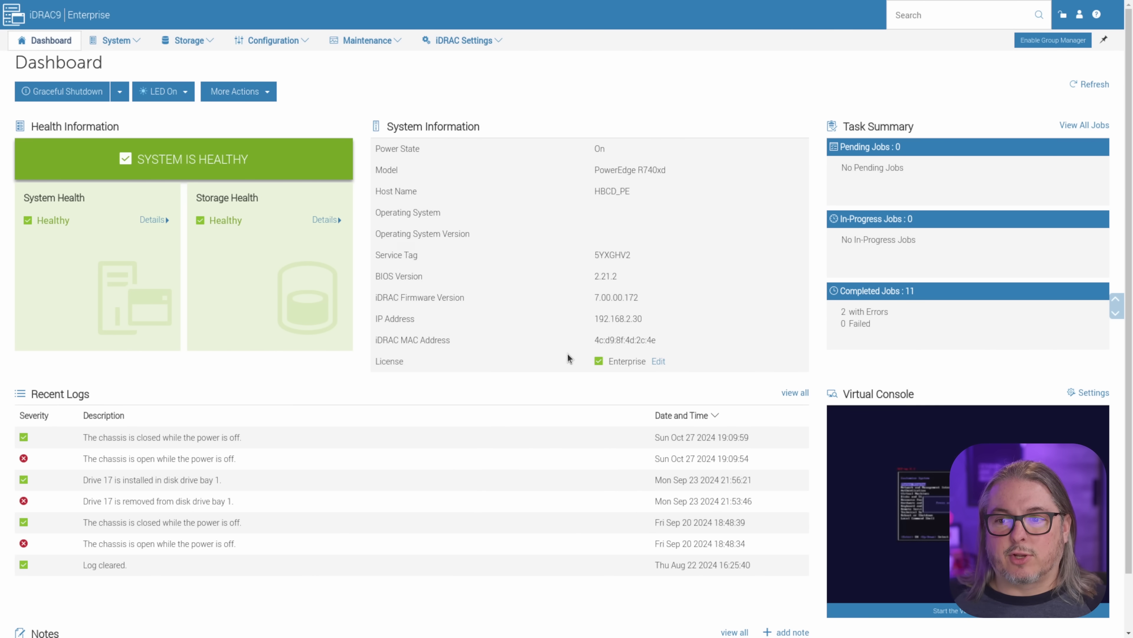
left_click(946, 494)
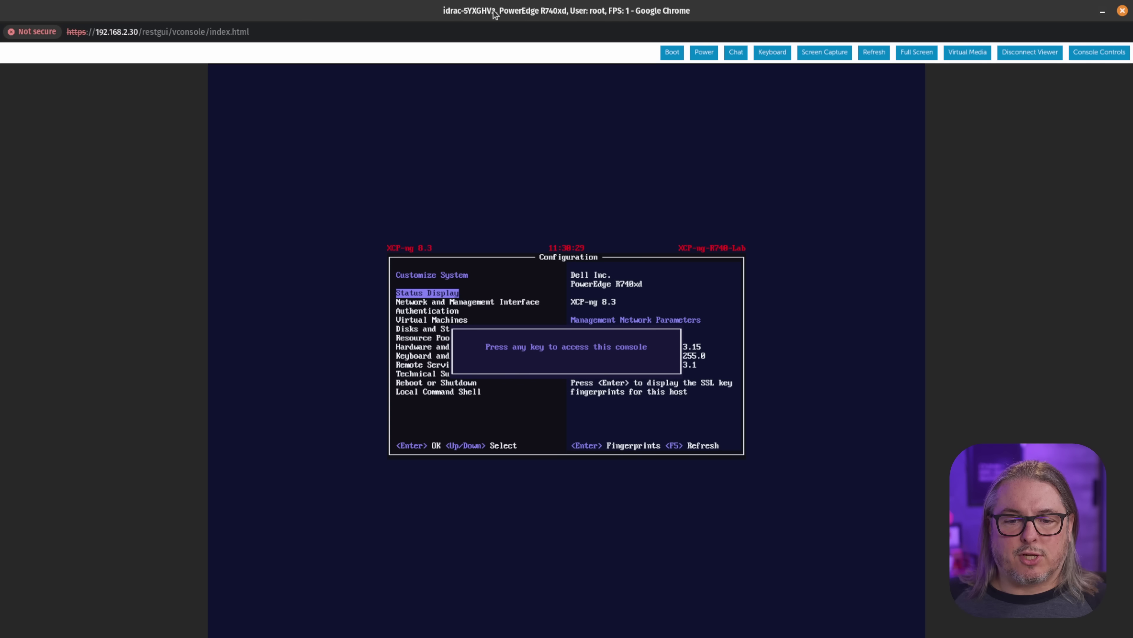
key("Down")
key("Down")
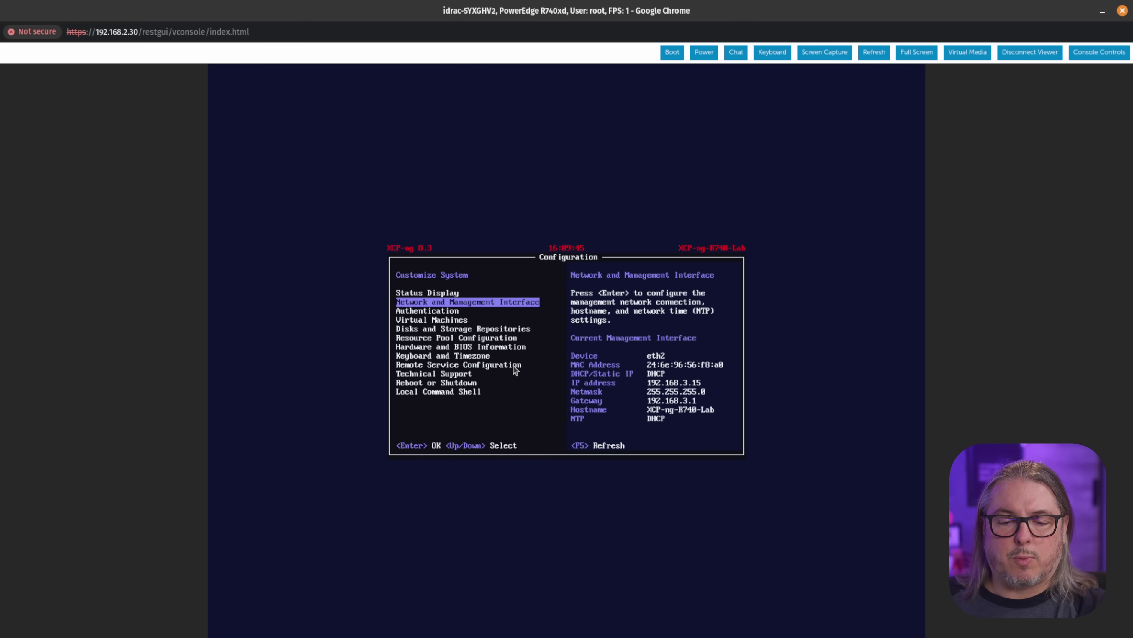
key("Down")
key("Down")
key("Down")
key("Down")
key("Up")
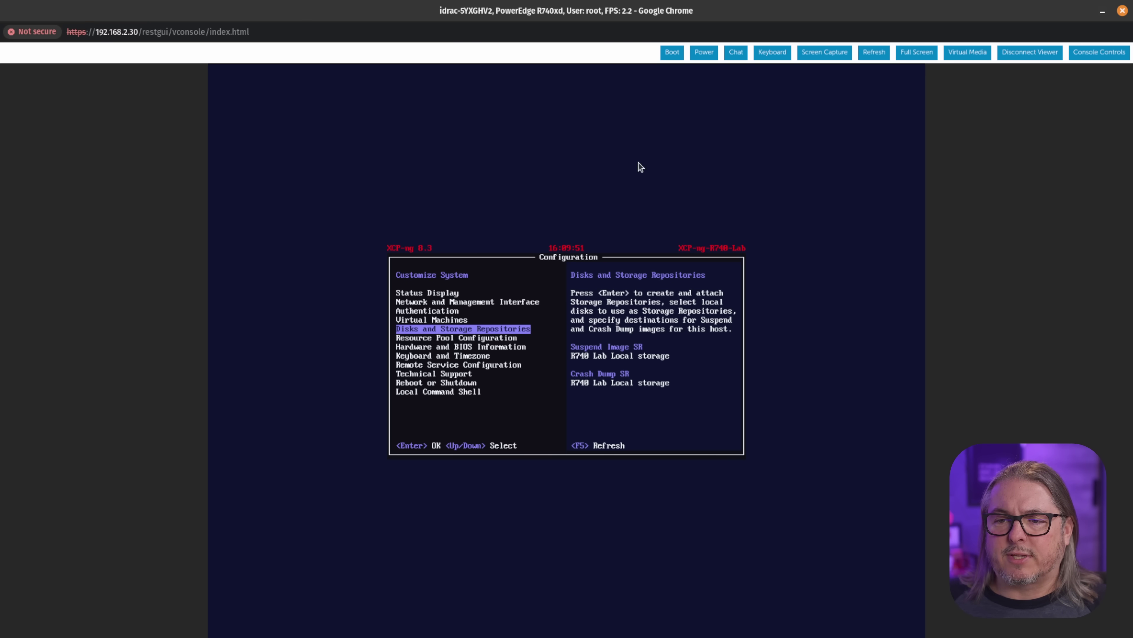
Try the on-screen keyboard, then confirm virtual media is disconnected and return to the console.
left_click(772, 58)
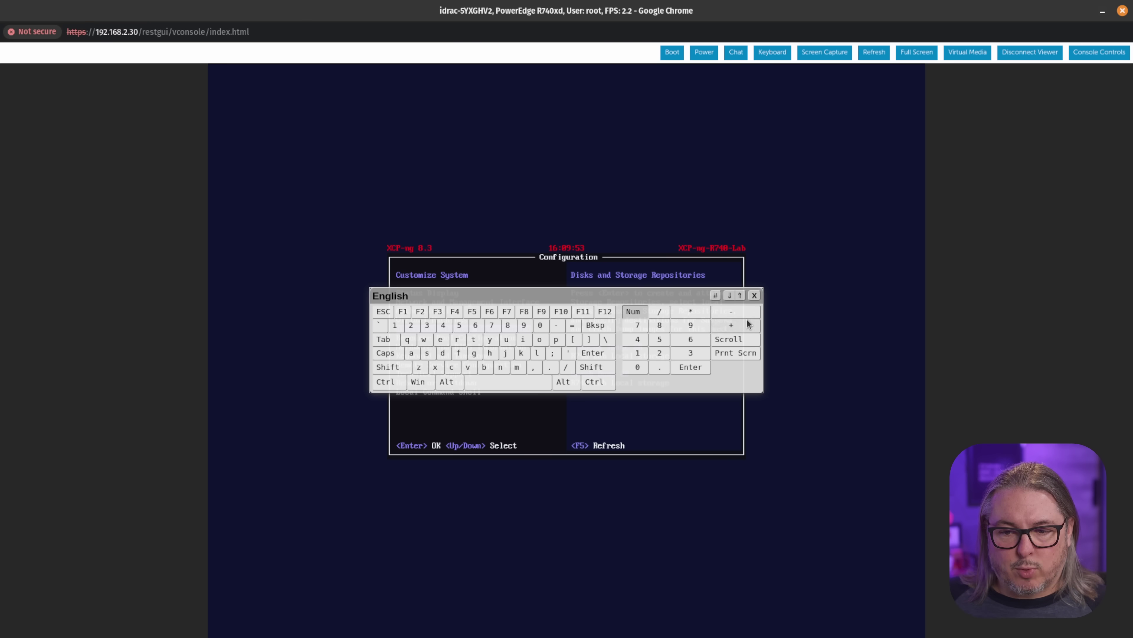
left_click(753, 295)
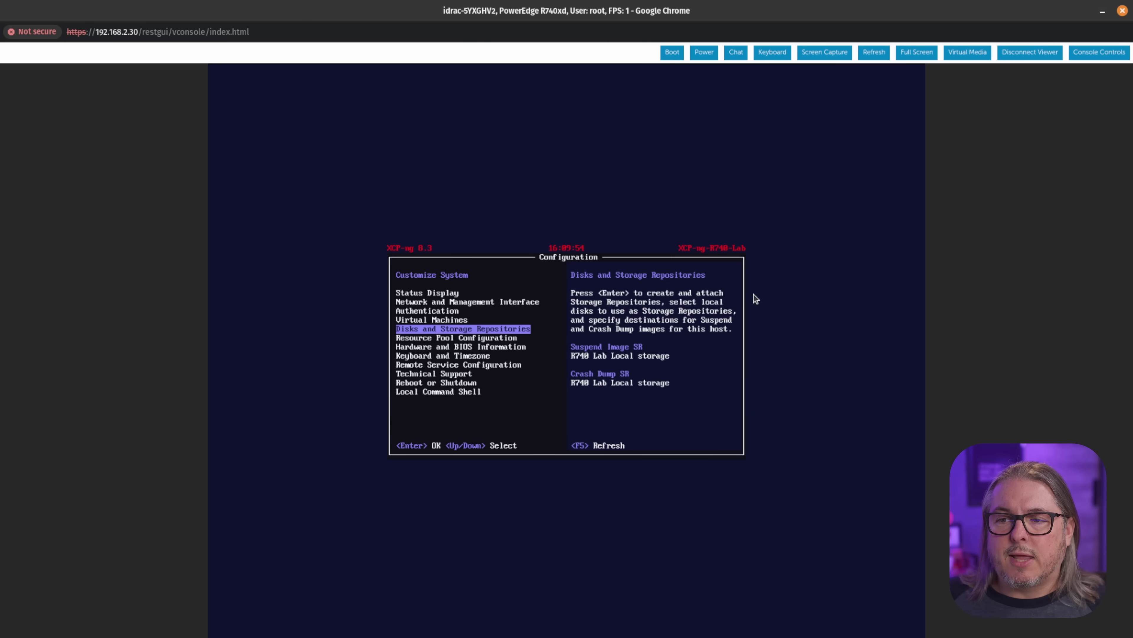
left_click(967, 51)
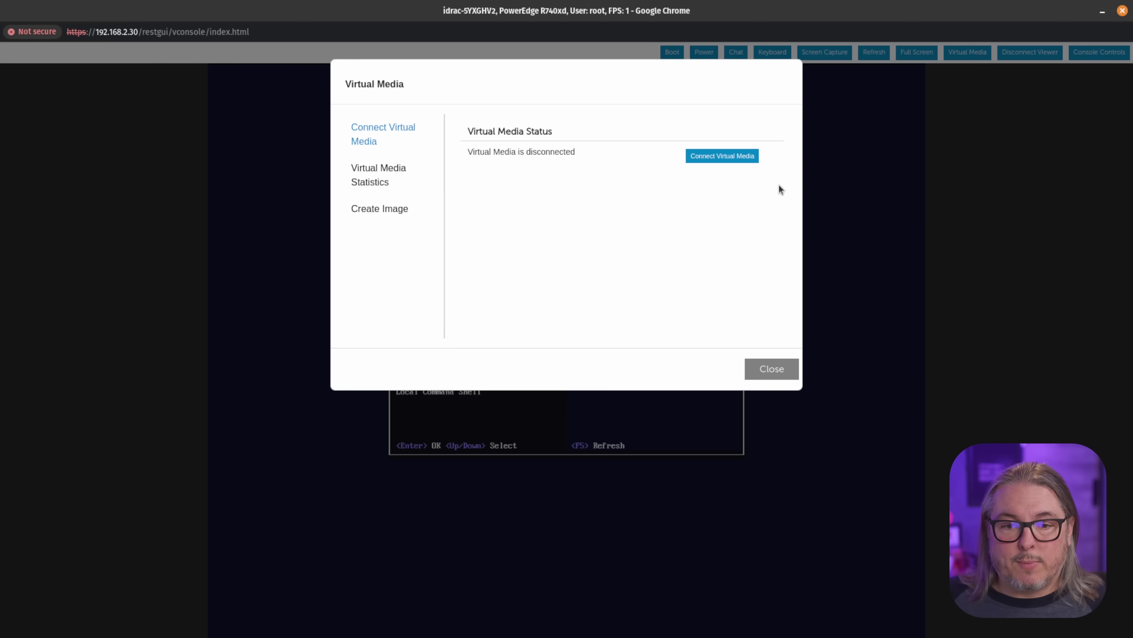
left_click(775, 369)
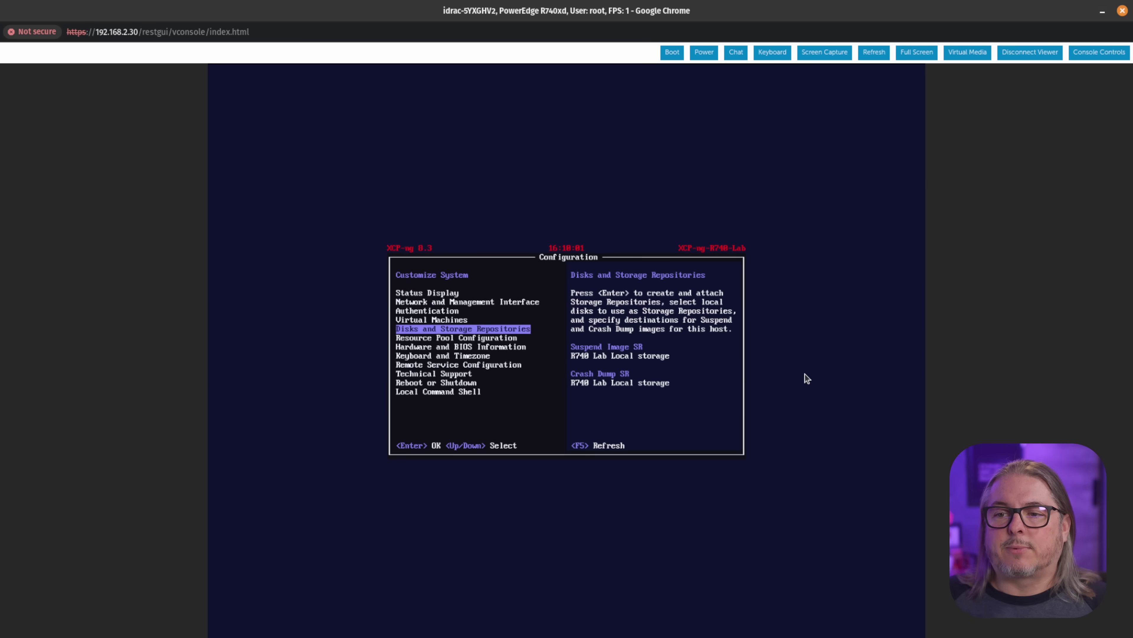
Close the virtual console window and look through the Configuration and Maintenance menu lists.
left_click(1122, 12)
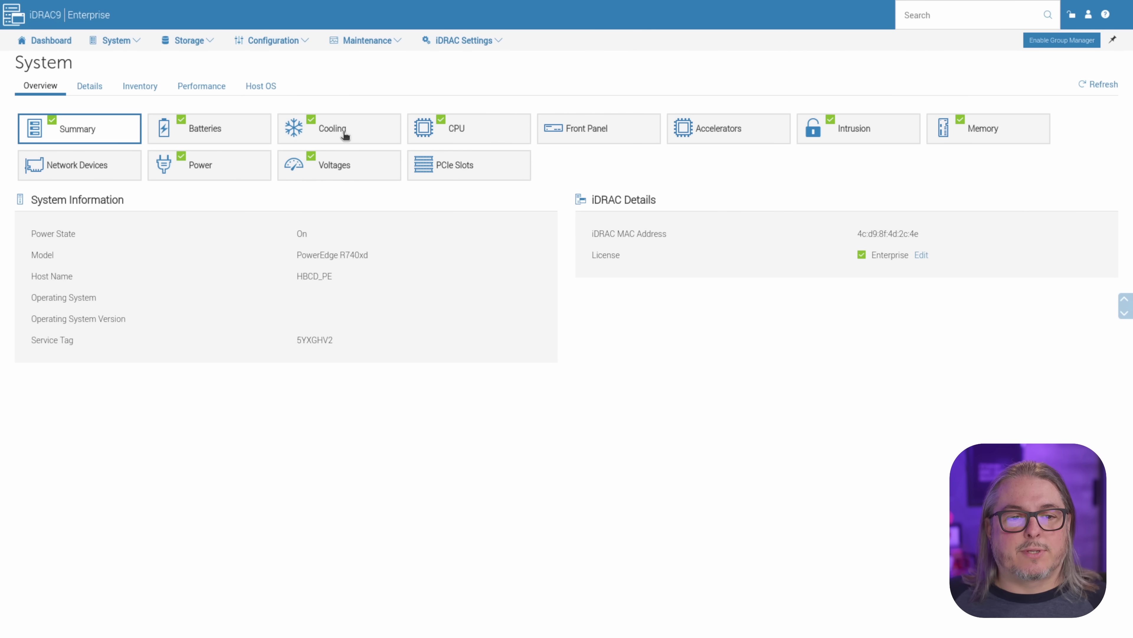
left_click(306, 41)
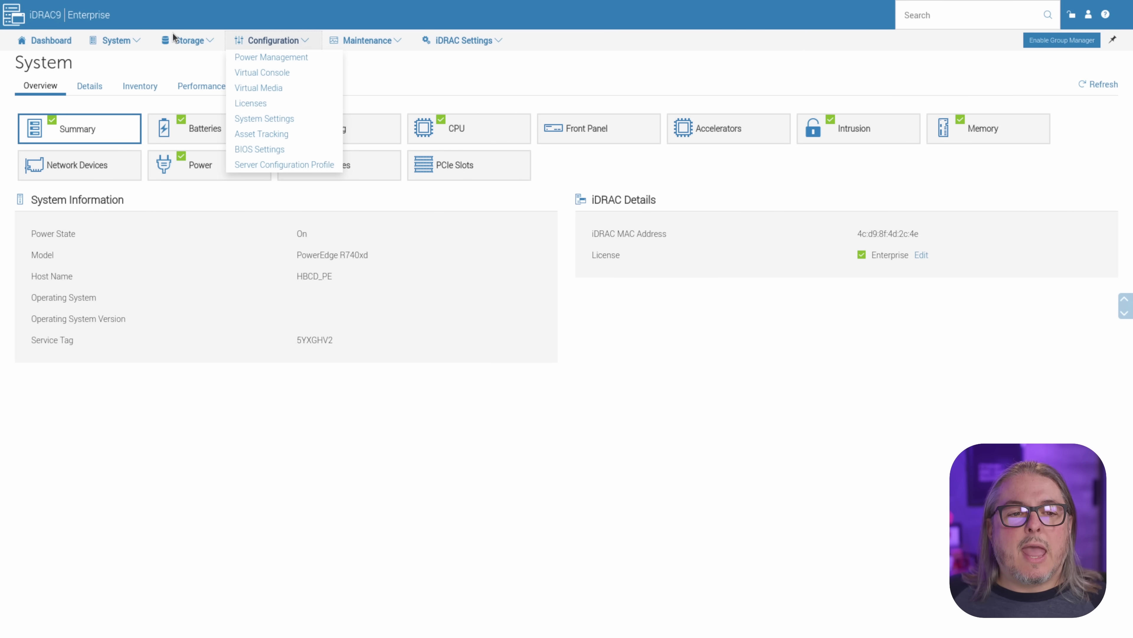
left_click(125, 47)
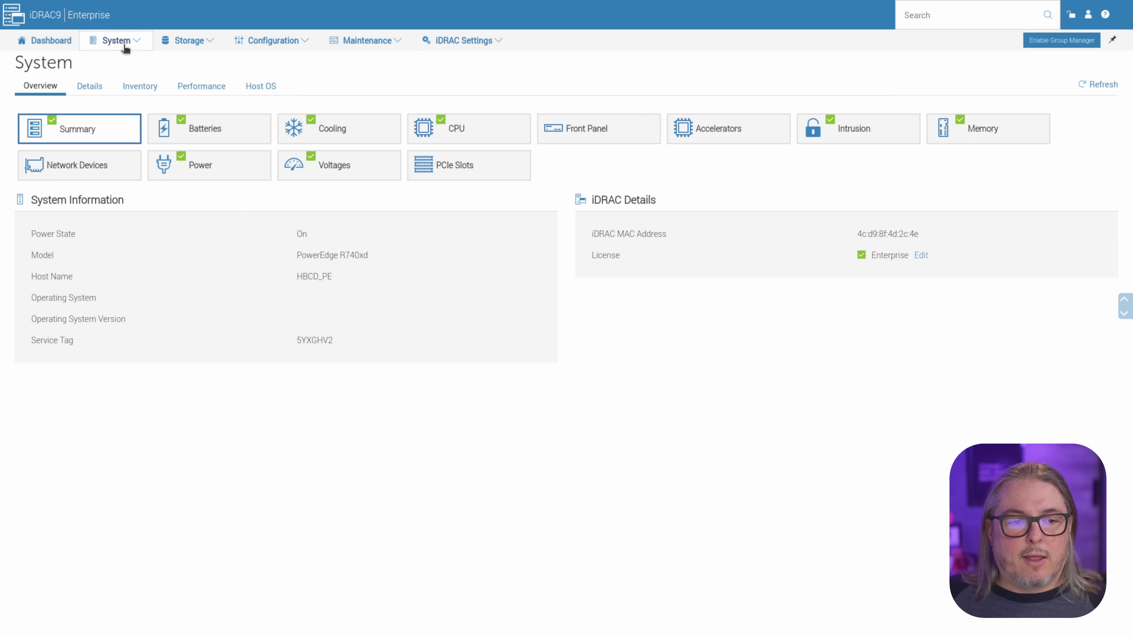
left_click(397, 42)
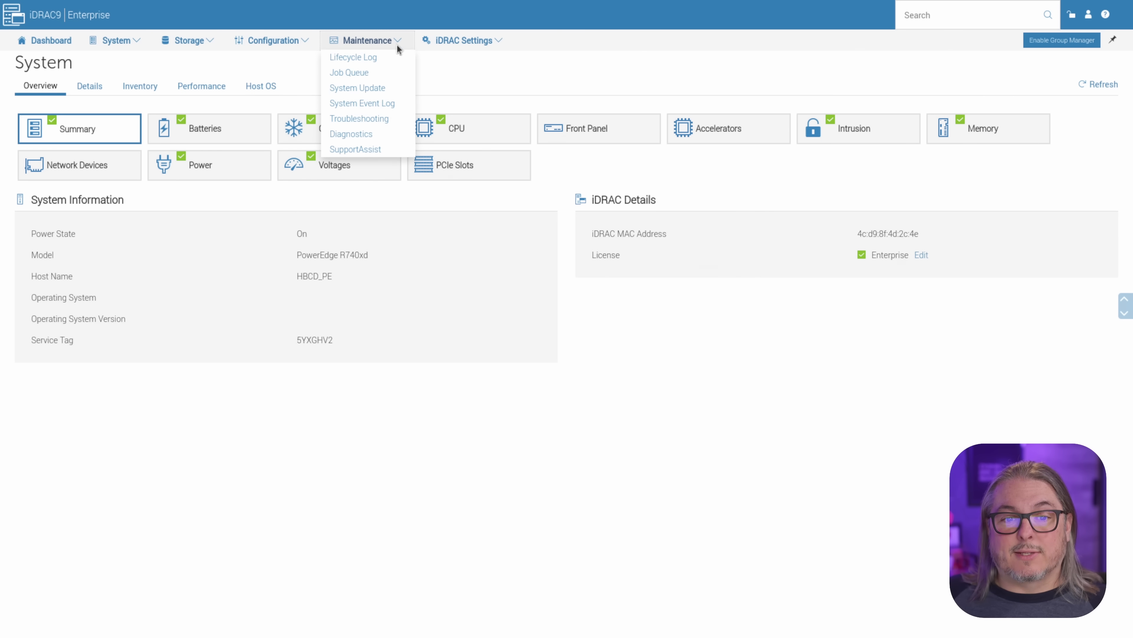
left_click(498, 71)
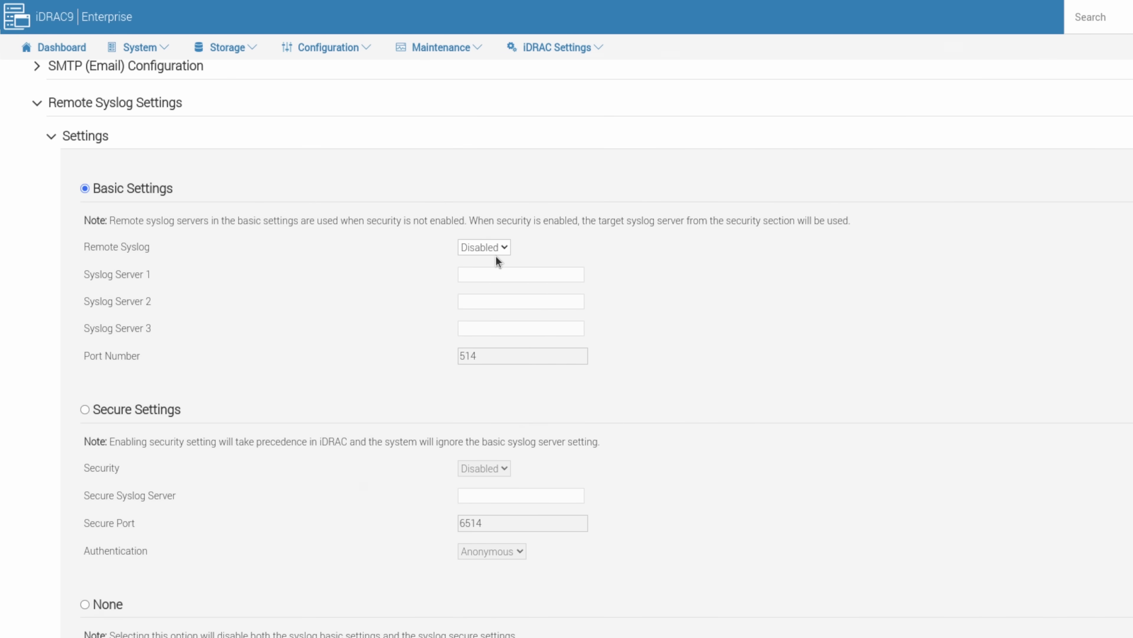
Set Remote Syslog to Enabled and begin entering Syslog Server 1 as 192.1.
left_click(498, 251)
left_click(499, 280)
left_click(502, 270)
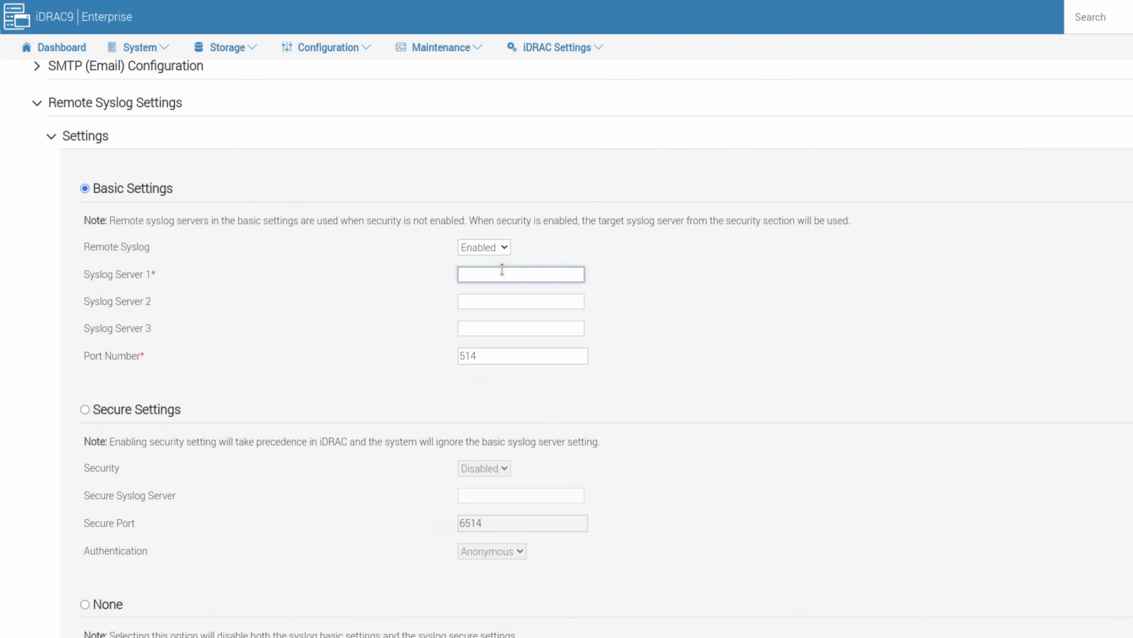
type("192.1")
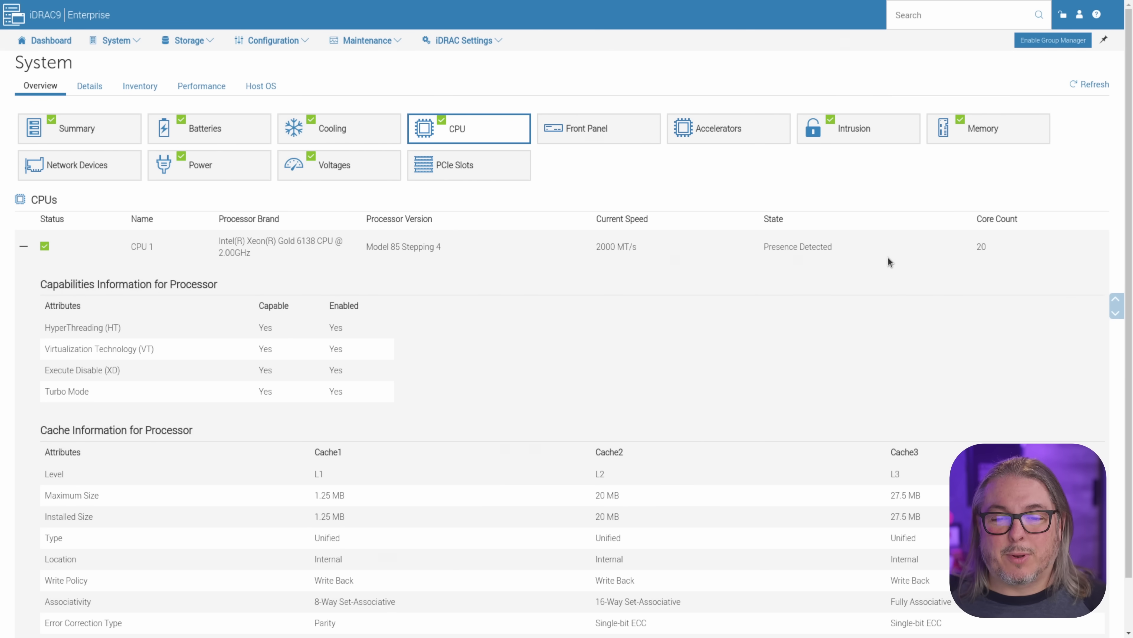
Review the Memory tile's DIMM table, then switch to the Cooling status.
left_click(986, 131)
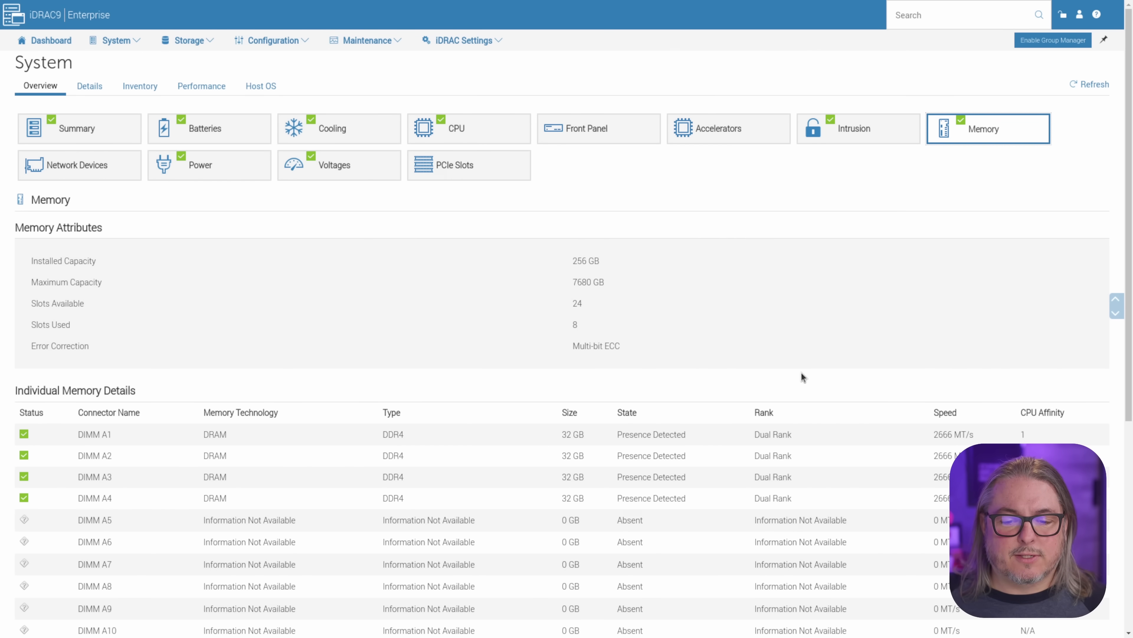
scroll(802, 374, "down", 7)
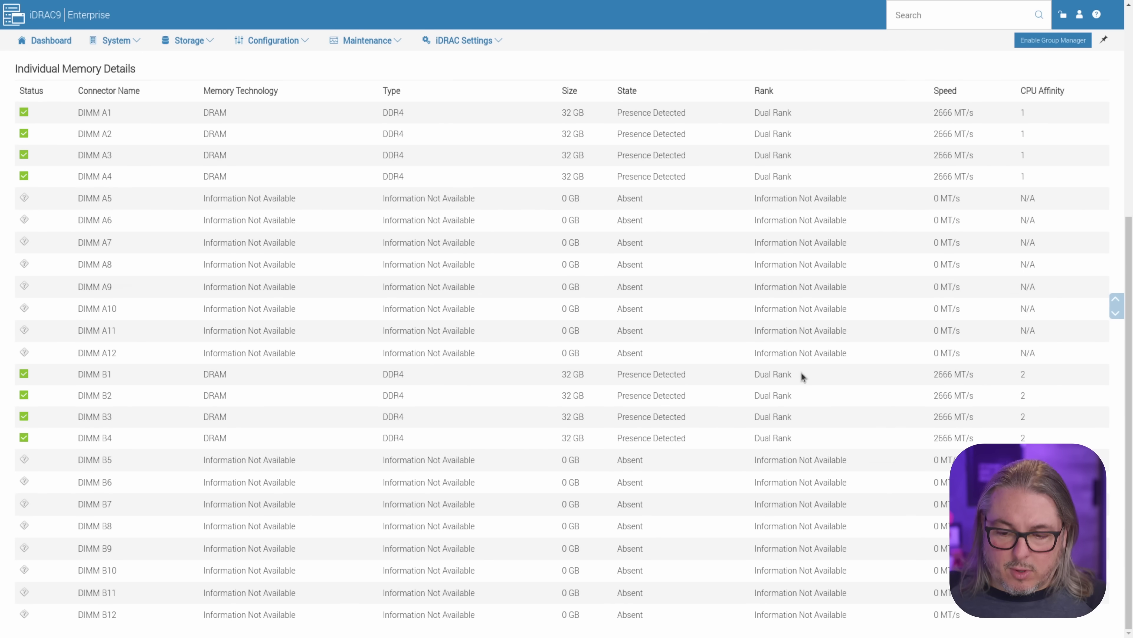
scroll(802, 373, "up", 7)
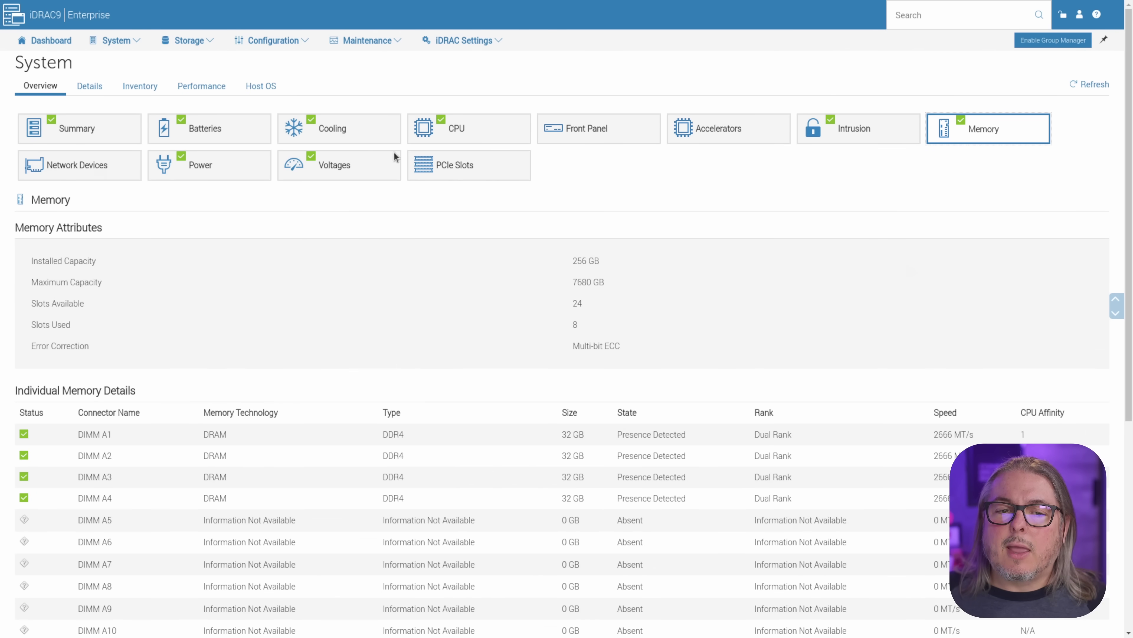
left_click(346, 130)
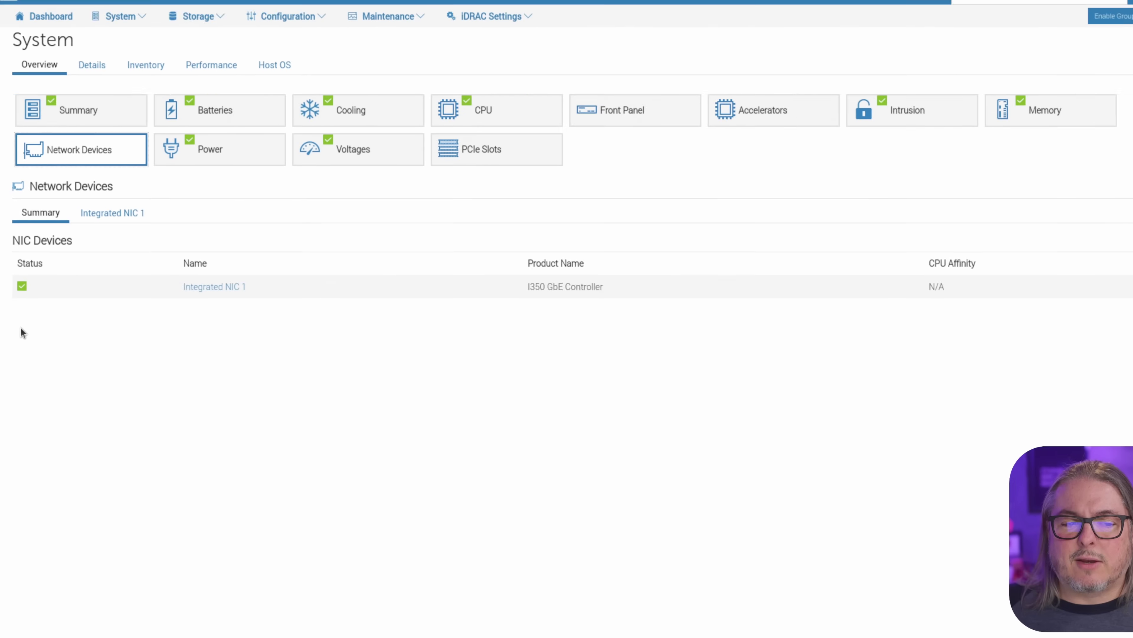
Show the Integrated NIC 1 details under Network Devices.
left_click(99, 209)
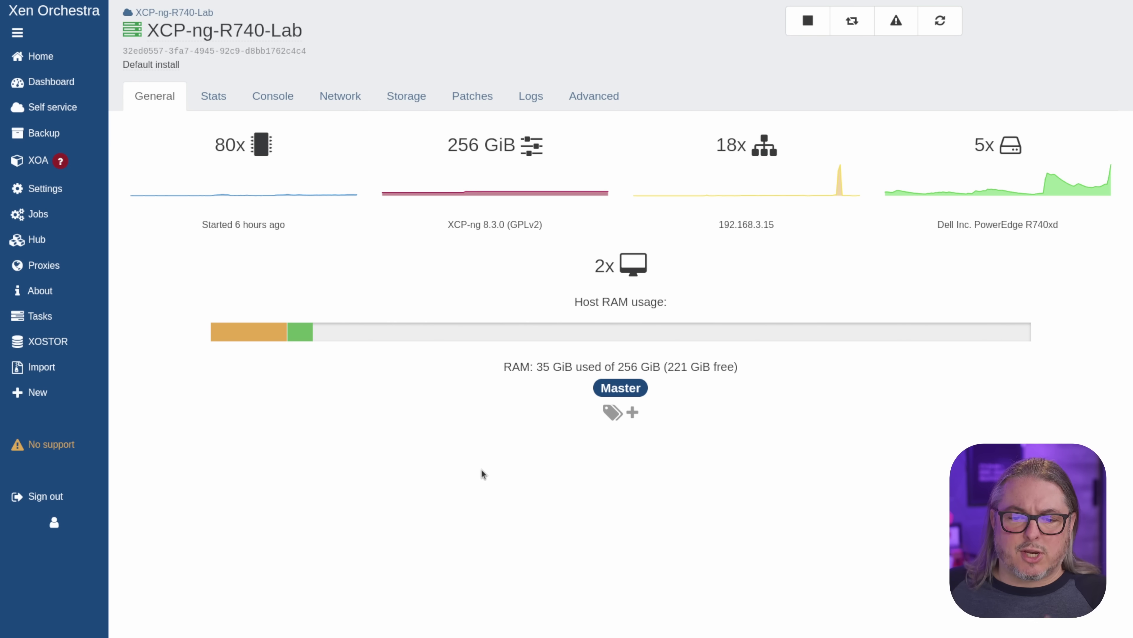
Review the host's Advanced Xen settings: address 192.168.3.15, IOMMU enabled, 24 GiB control domain memory.
left_click(609, 107)
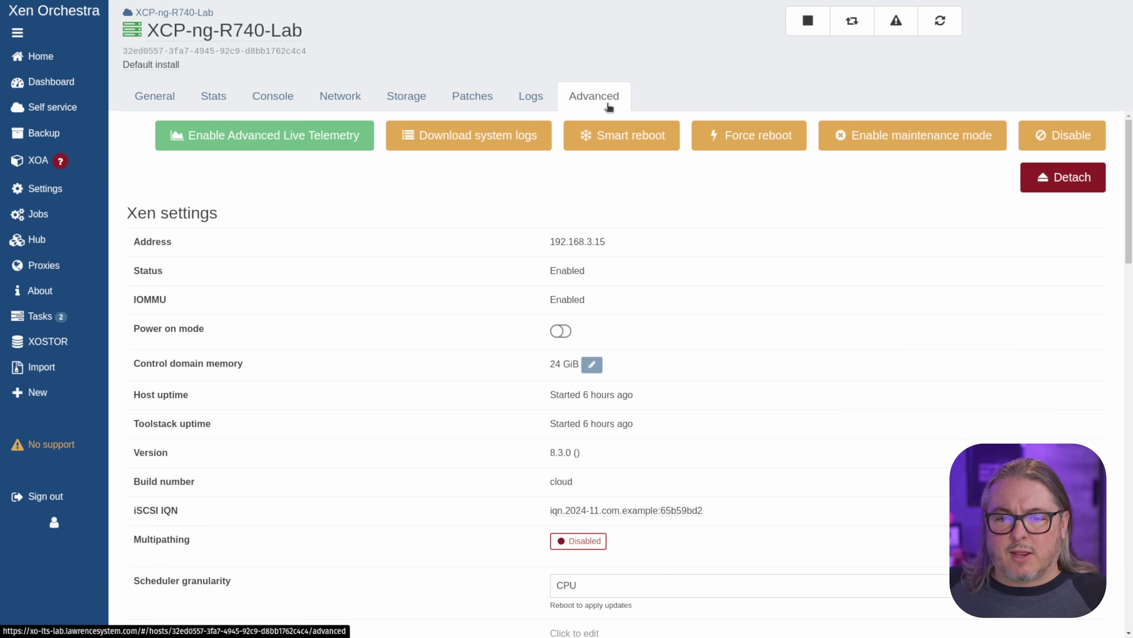
scroll(667, 390, "down", 6)
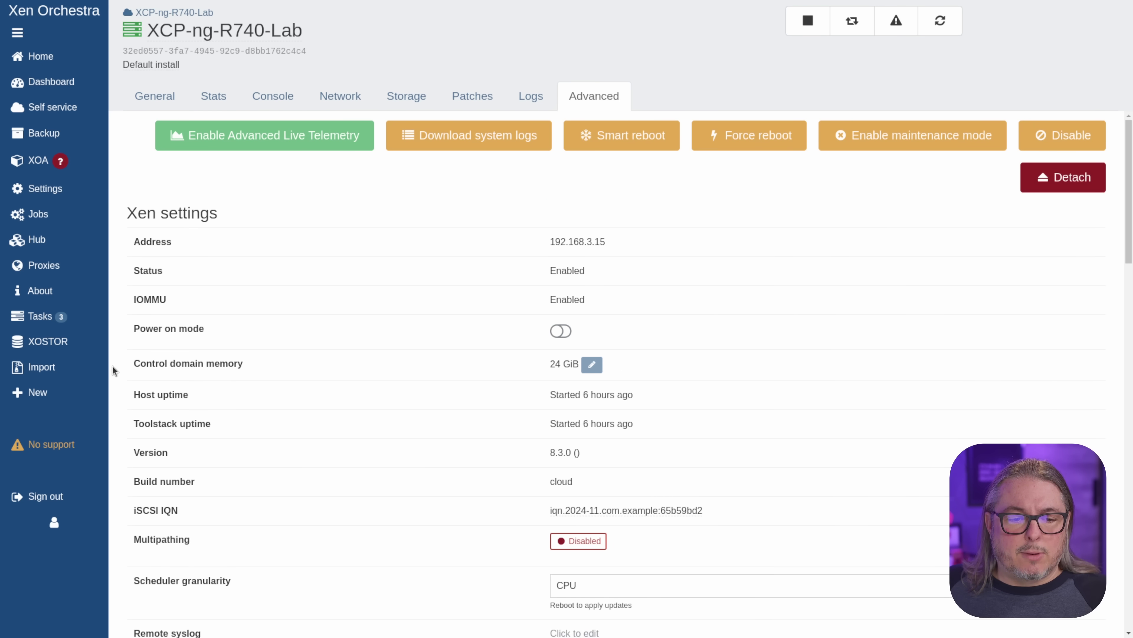
left_click_drag(129, 237, 315, 357)
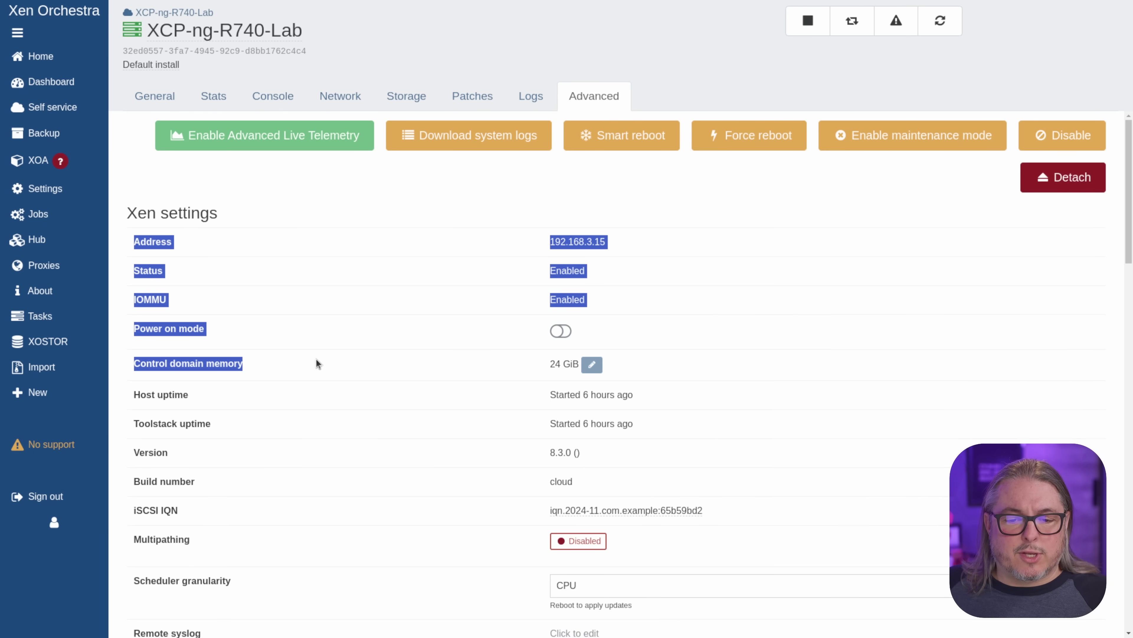
left_click(316, 359)
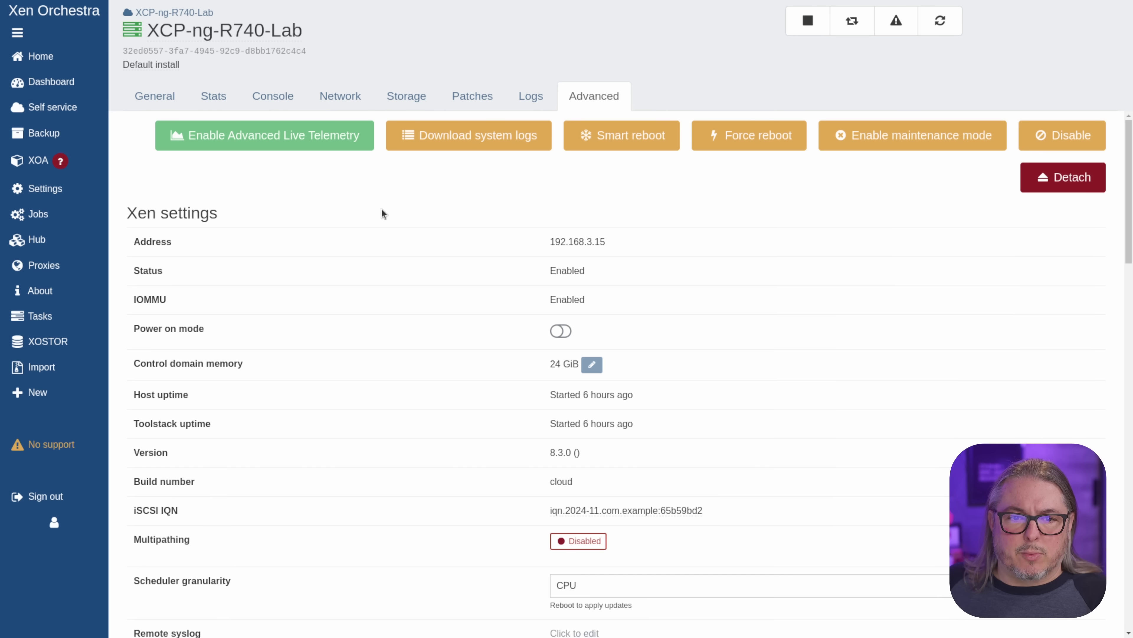
Open the R740 Local ZFS storage repository from the host's storage list and check its 7.85 TiB capacity.
left_click(407, 108)
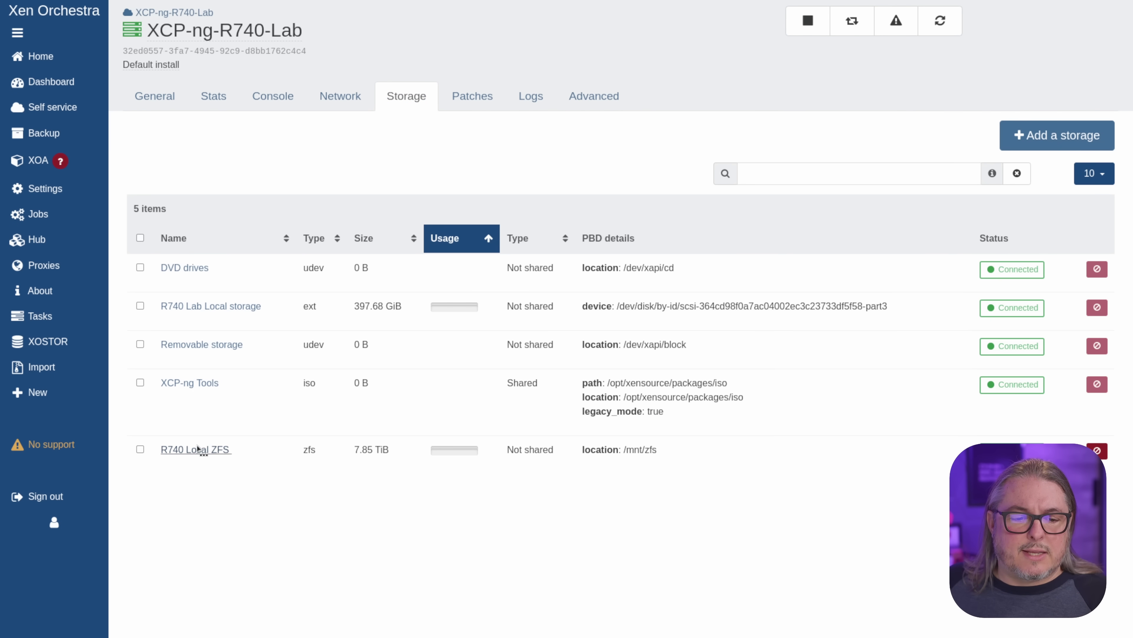
left_click(197, 454)
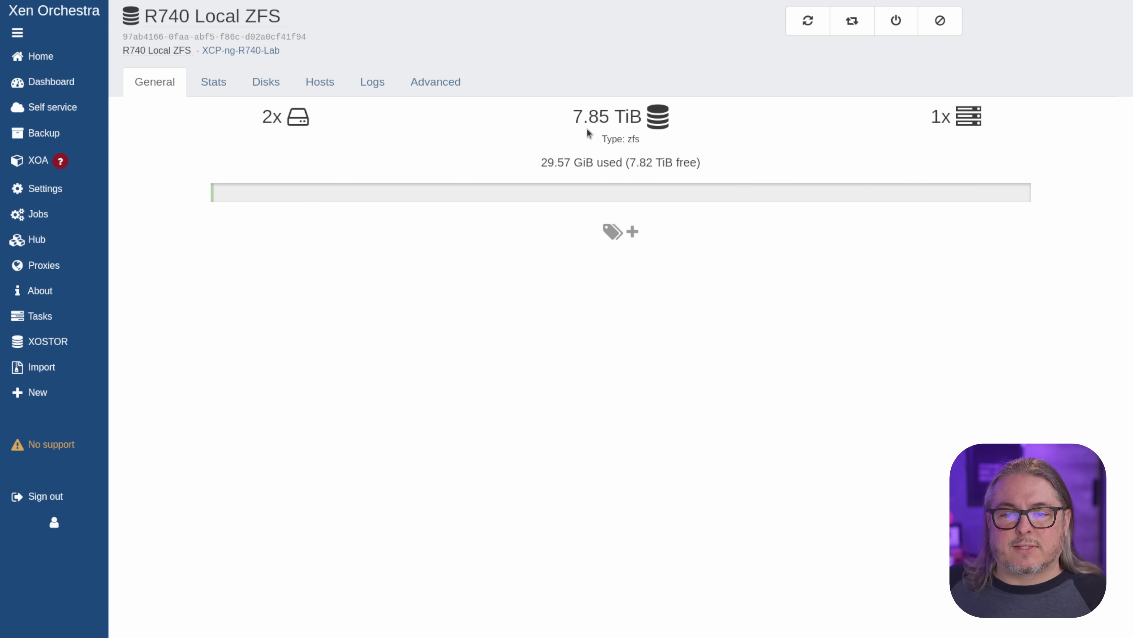
left_click_drag(576, 122, 641, 125)
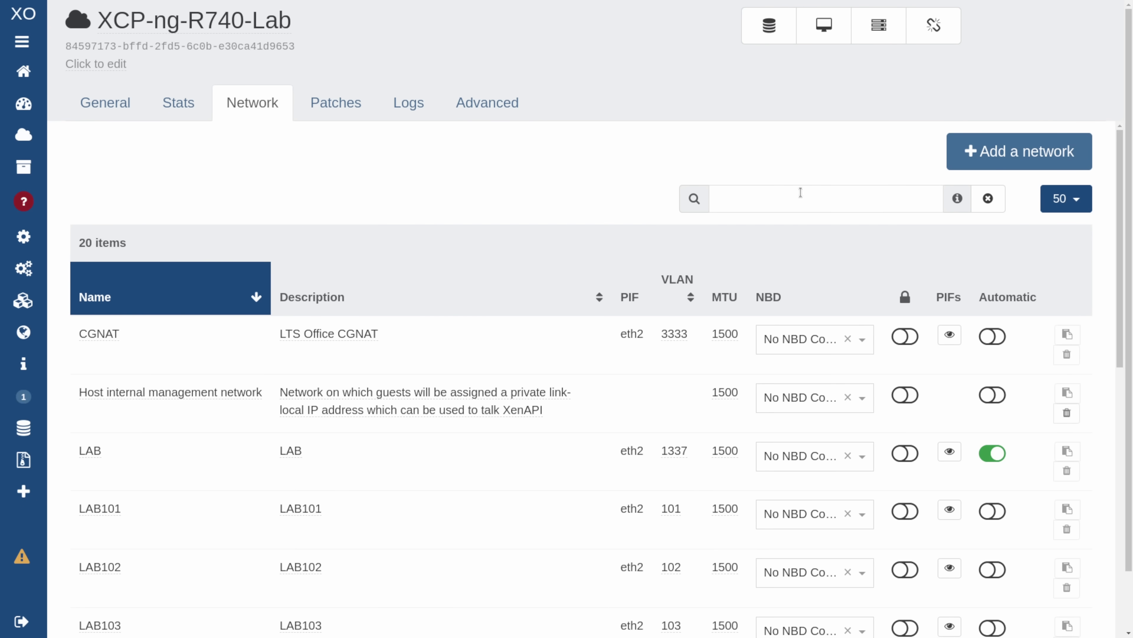
scroll(739, 189, "down", 5)
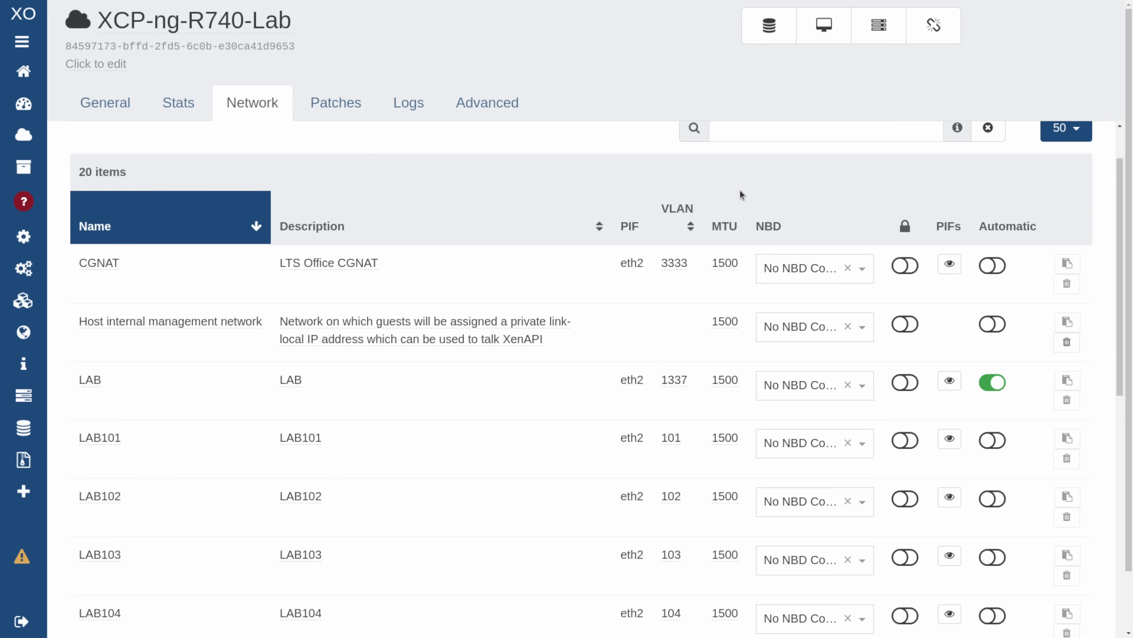
scroll(739, 190, "down", 5)
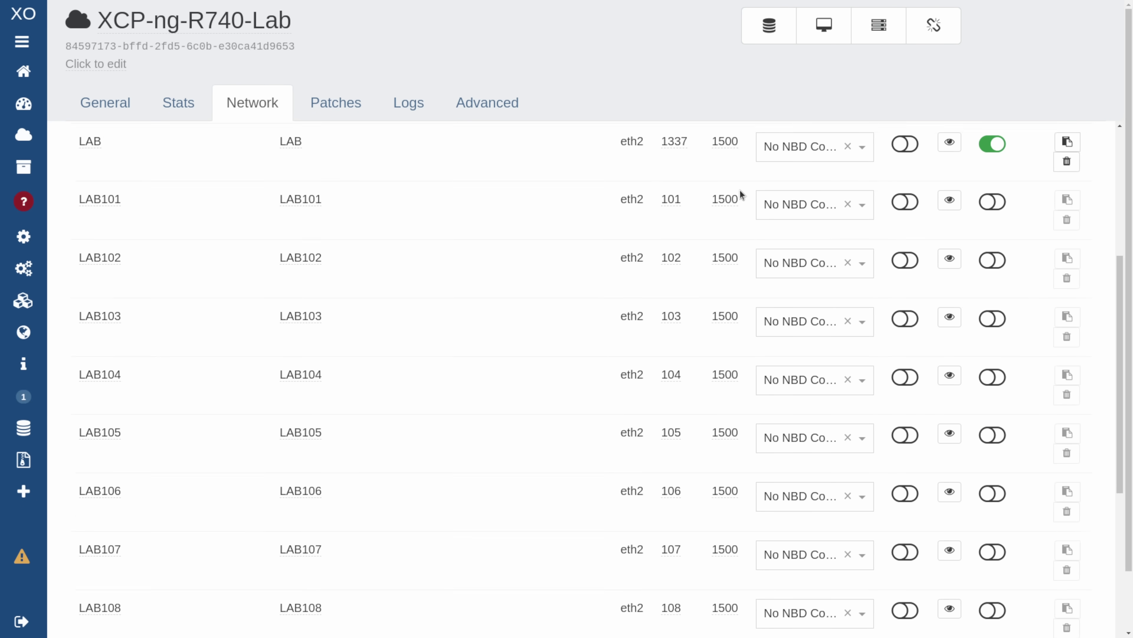
scroll(740, 189, "down", 5)
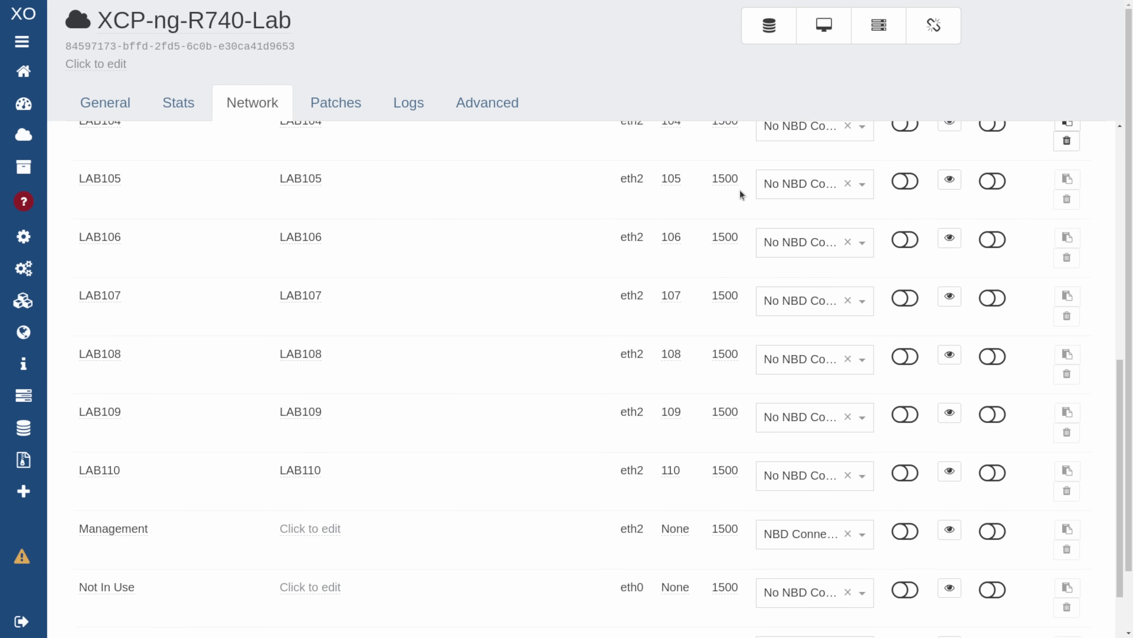
scroll(739, 195, "down", 5)
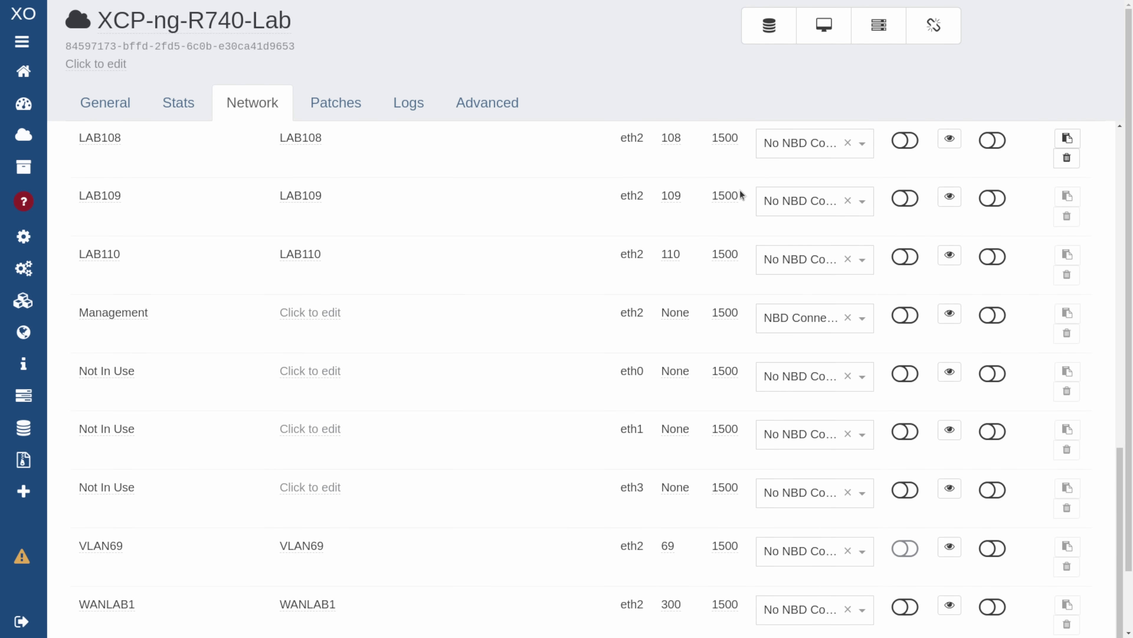
scroll(740, 190, "down", 1)
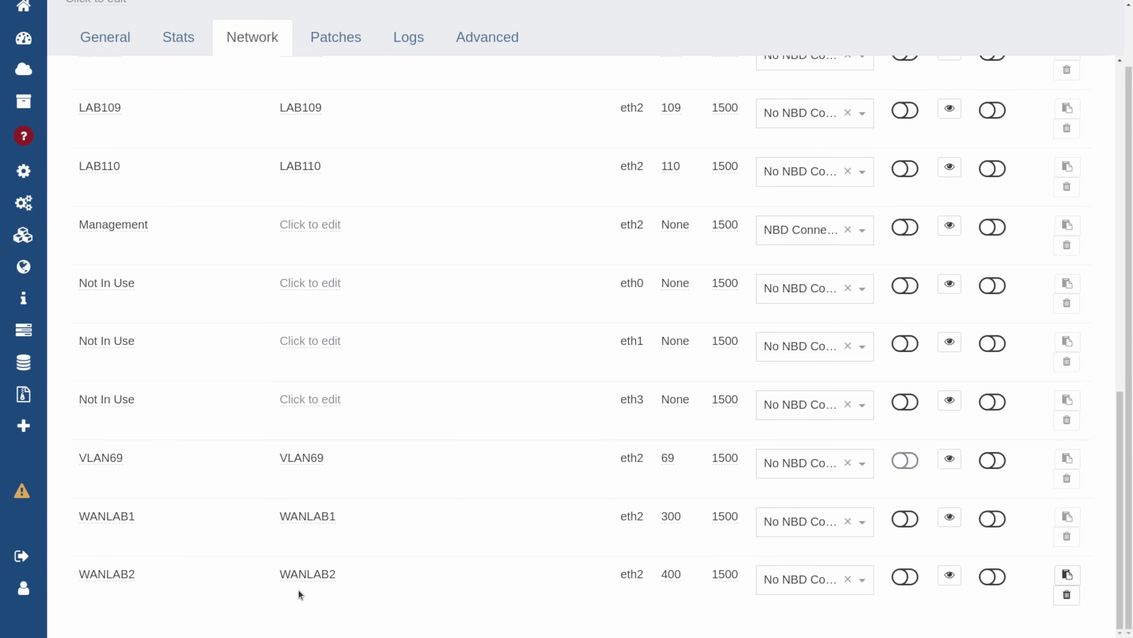
left_click_drag(258, 584, 393, 578)
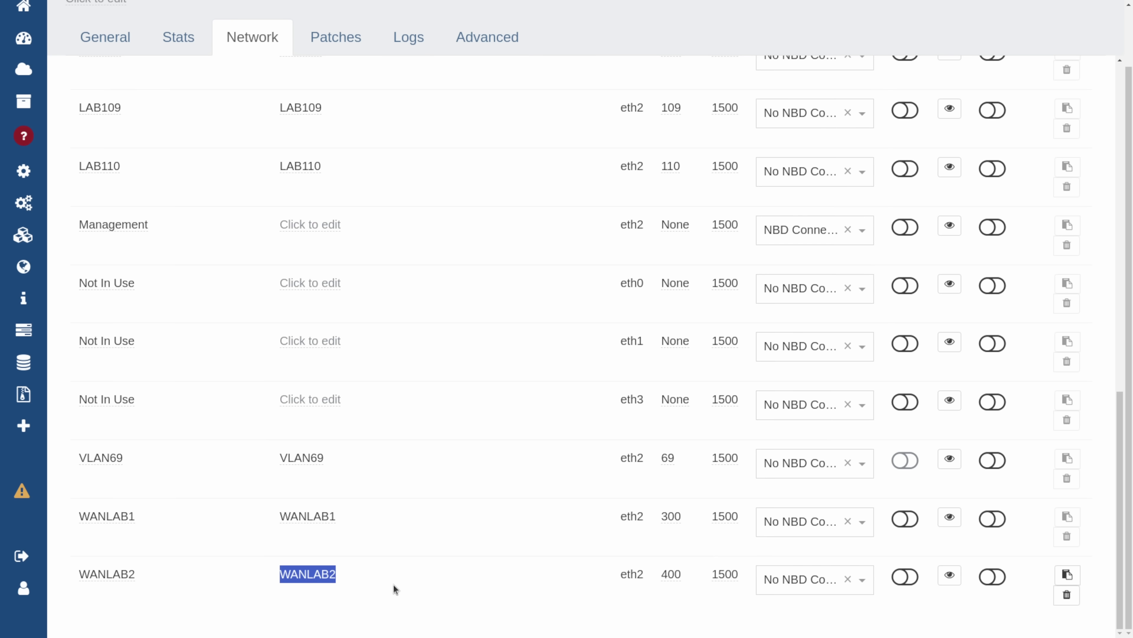